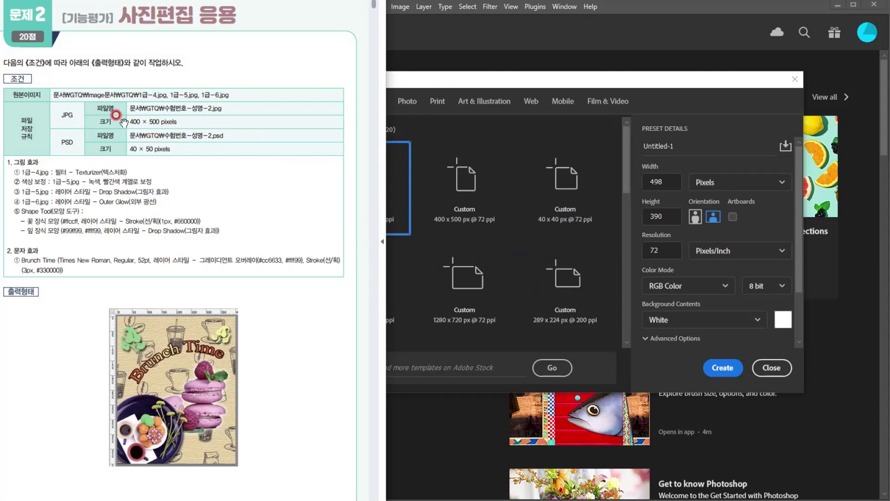
- Create a new 400 × 500 pixel document at 72 pixels/inch in RGB Color with a white background
left_click(391, 82)
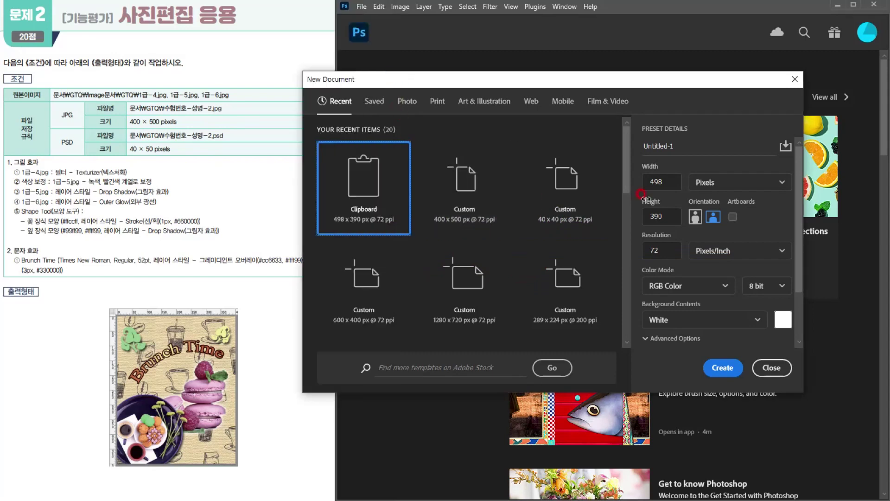
left_click(659, 181)
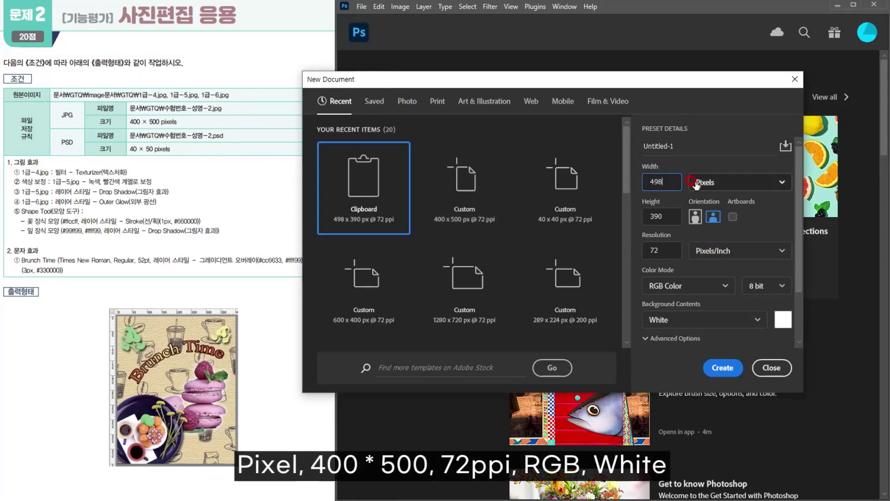
double_click(680, 183)
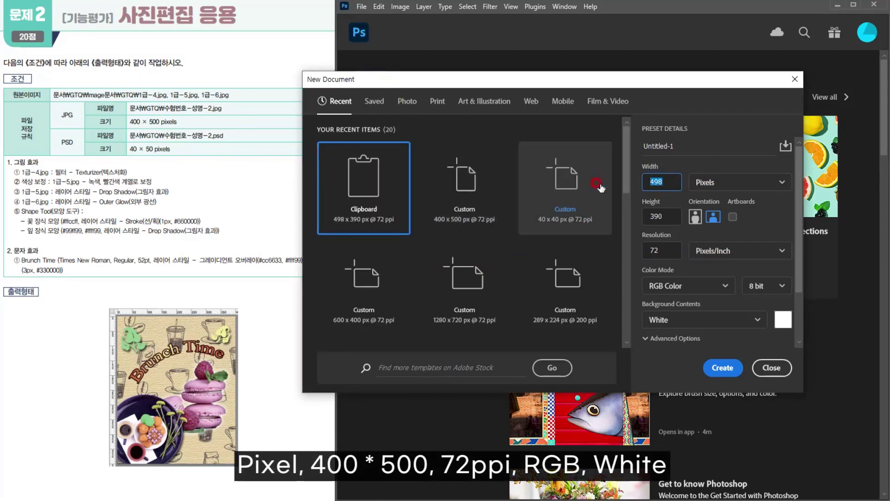
type("400")
key("Tab")
type("500")
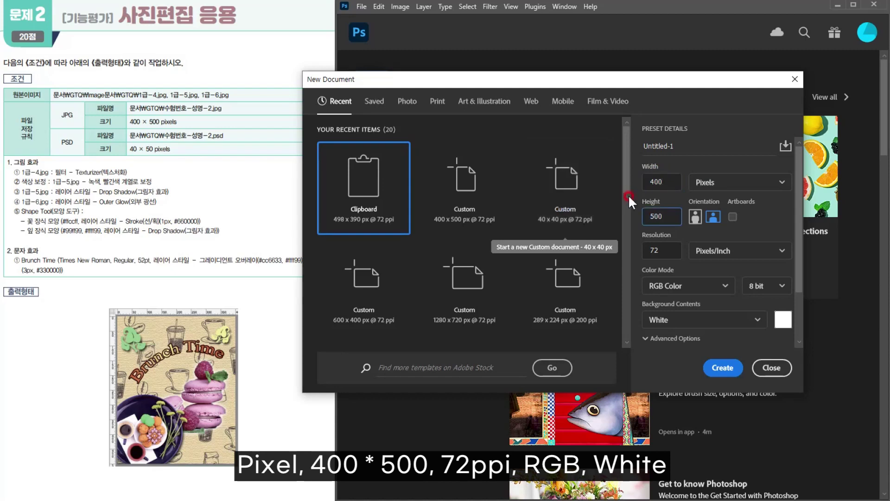
left_click(658, 250)
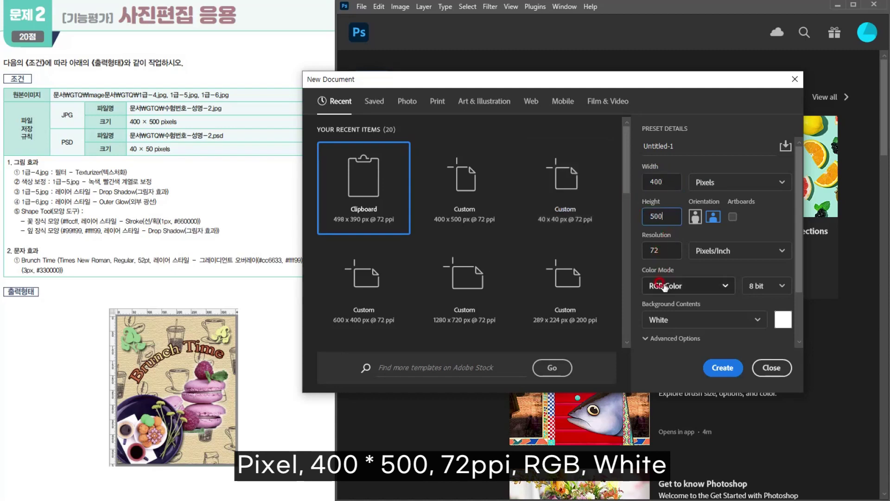
left_click(719, 368)
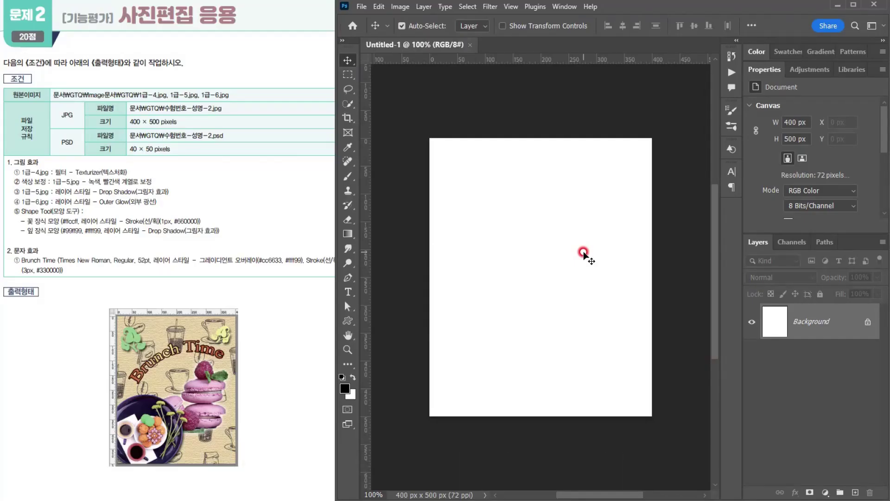
- Show the rulers and the grid on the blank canvas
key("ctrl+r")
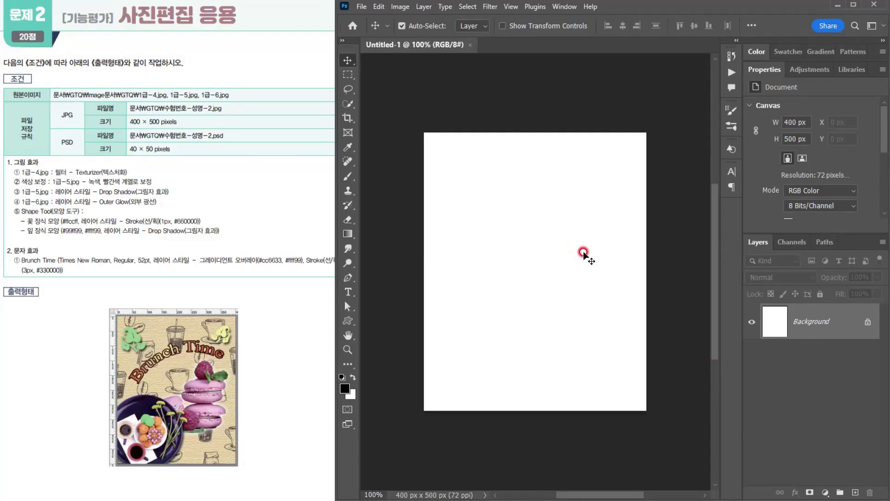
key("ctrl+r")
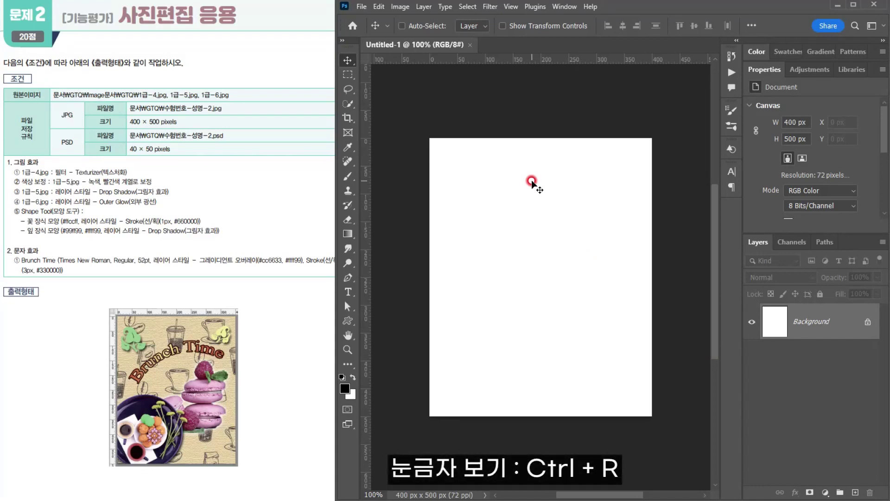
key("ctrl+apostrophe")
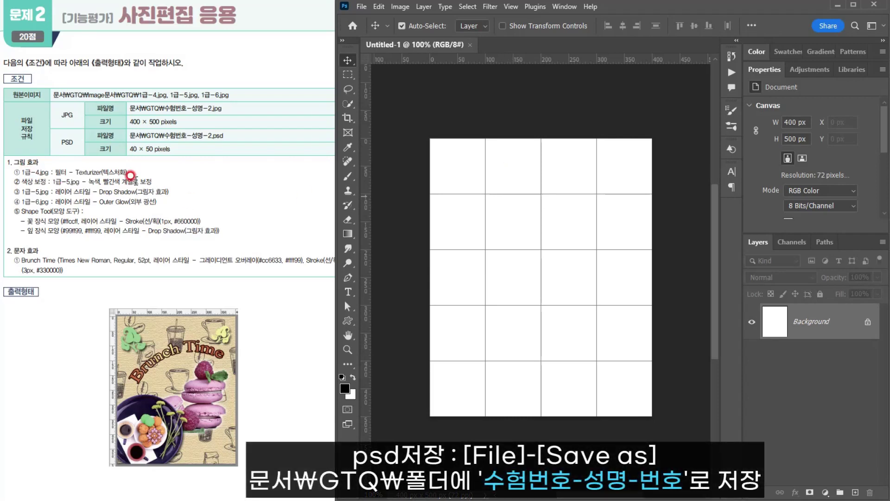
- Open 1급-4.jpg from the GTQ Image folder and select the whole coffee pattern image
left_click(364, 9)
left_click(367, 29)
double_click(119, 169)
left_click_drag(176, 104, 129, 106)
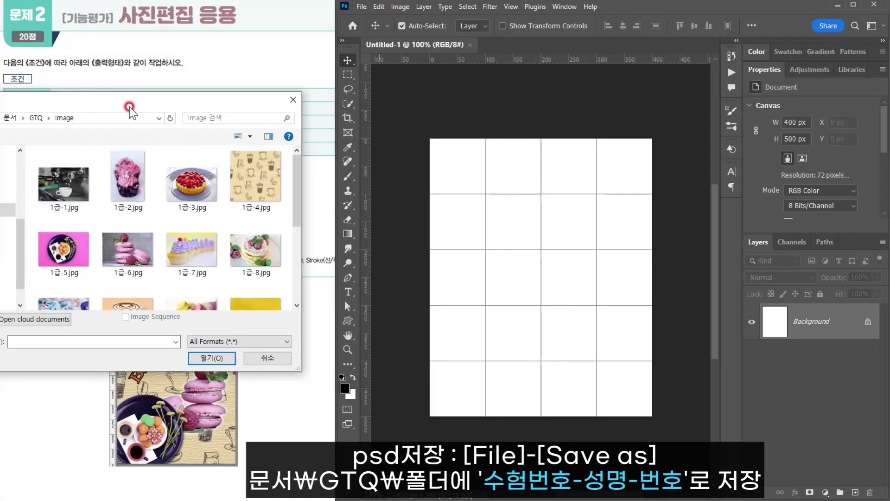
left_click(256, 179)
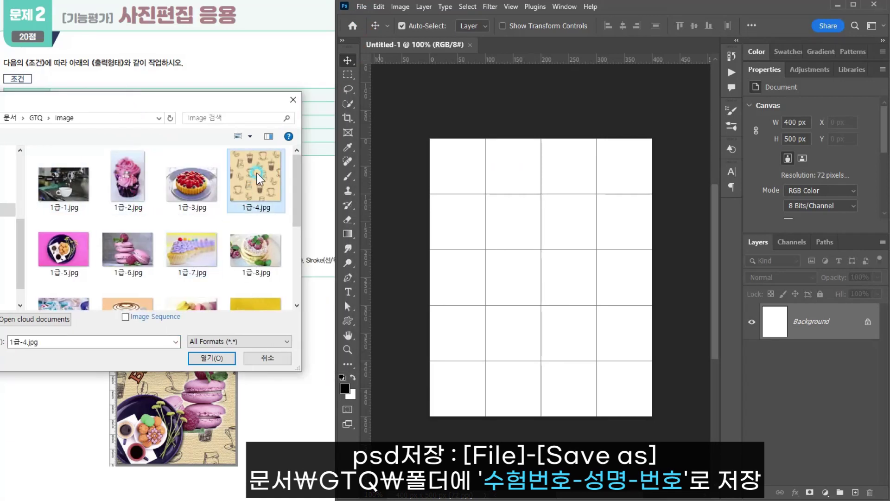
double_click(257, 179)
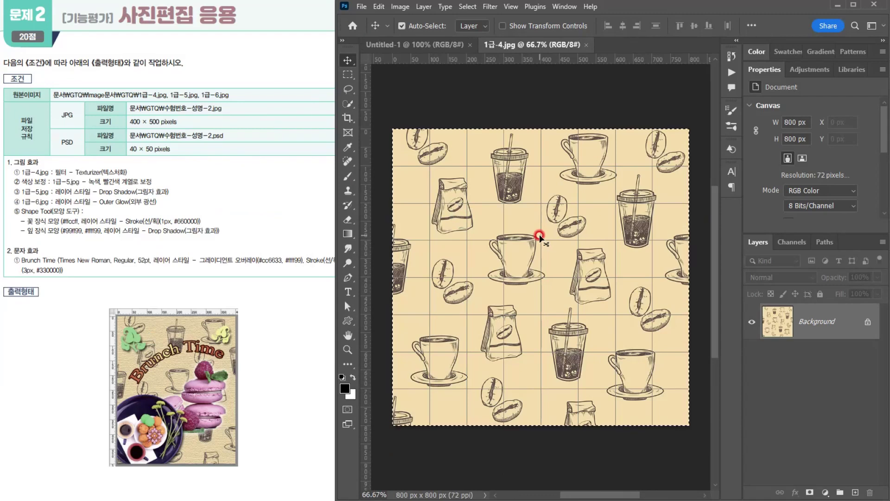
- Paste the coffee pattern into Untitled-1 and scale it to 500 × 500 px, aligned to the canvas's upper-left corner
left_click(405, 43)
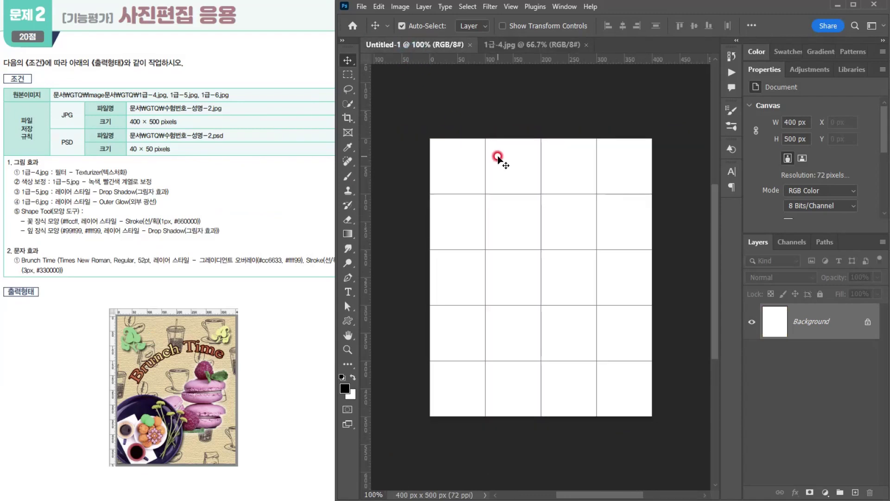
key("ctrl+v")
key("ctrl+t")
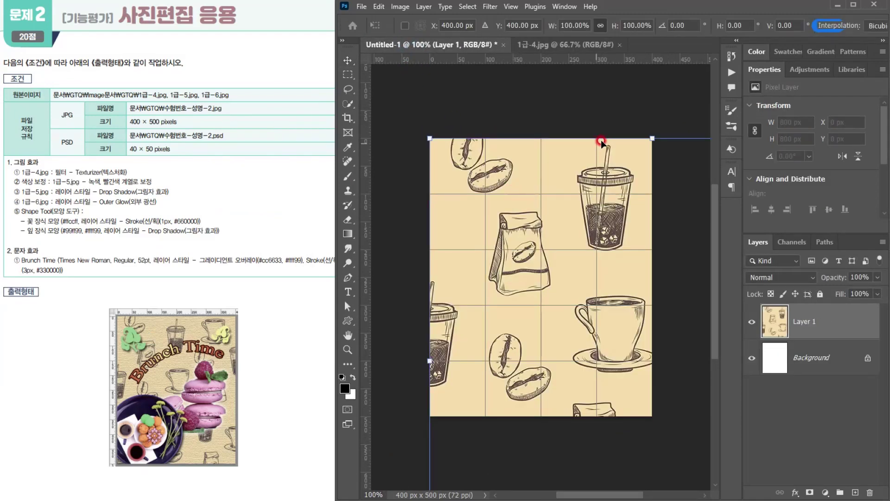
left_click_drag(653, 138, 652, 245)
left_click_drag(617, 301, 503, 184)
left_click_drag(537, 125, 531, 186)
left_click_drag(548, 280, 558, 228)
left_click_drag(550, 413, 548, 424)
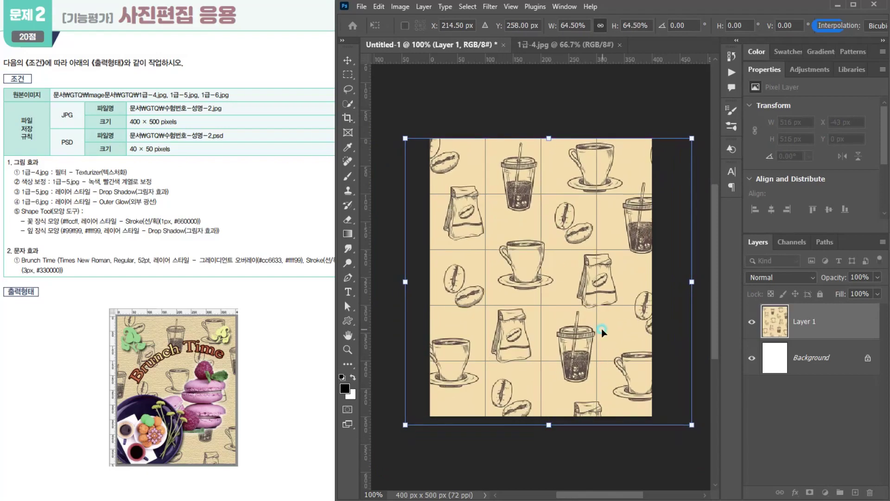
left_click_drag(602, 328, 606, 320)
left_click_drag(548, 126, 551, 136)
left_click_drag(576, 375, 589, 373)
key("Return")
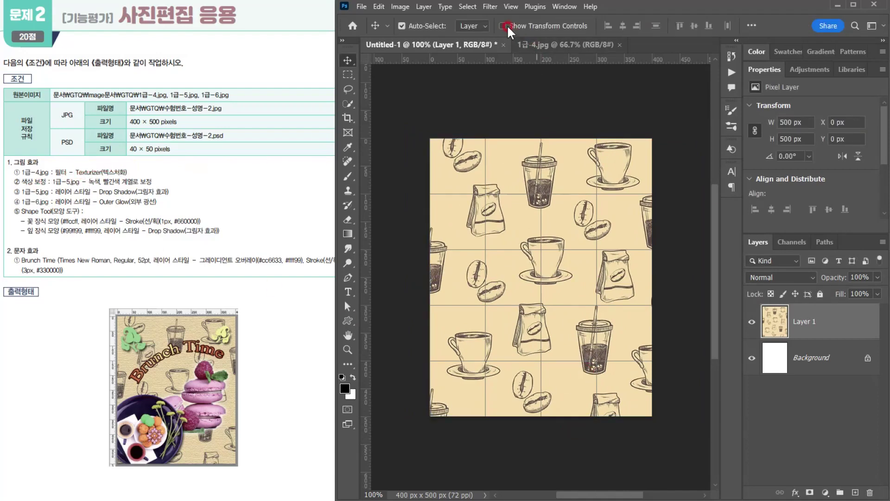
- Apply the Texturizer filter to the coffee pattern layer with Canvas texture, scaling 100%, relief 4 and light from Top
left_click(489, 7)
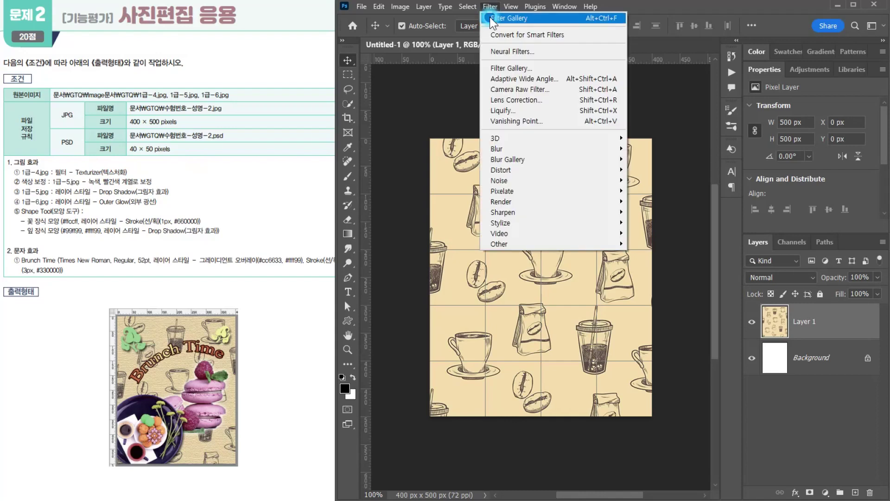
left_click(493, 65)
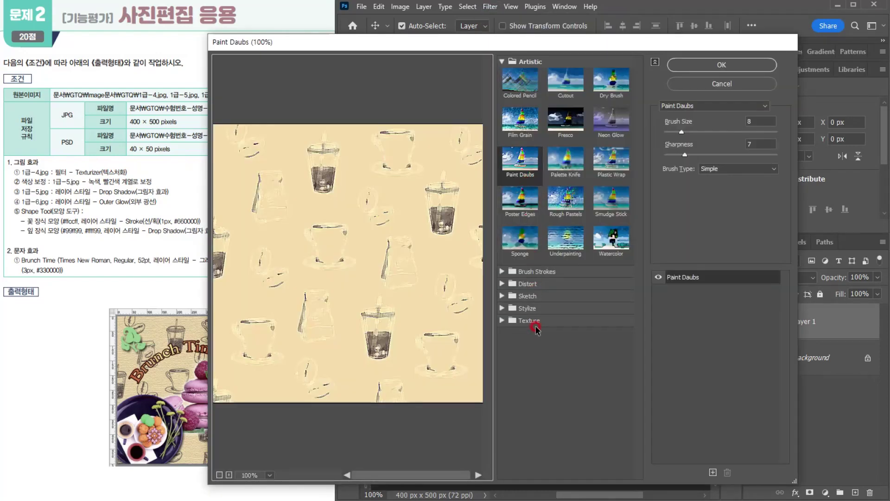
left_click(538, 323)
left_click(611, 380)
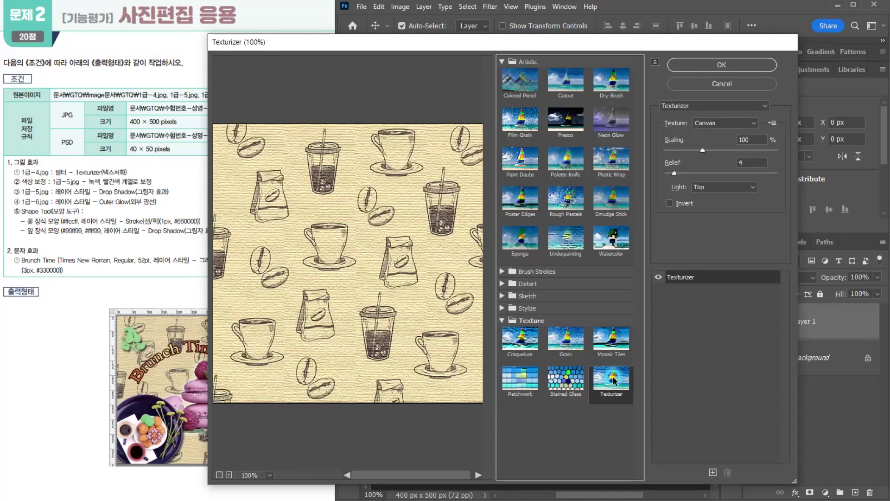
left_click(714, 65)
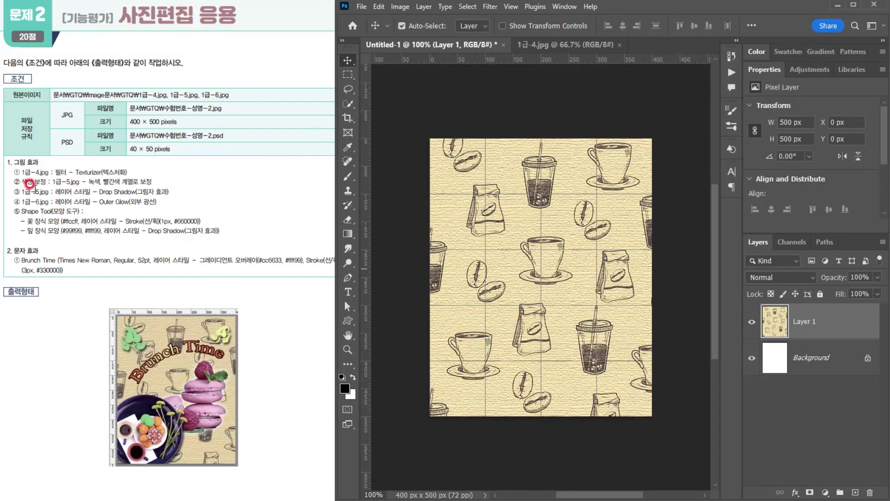
- Open 1급-5.jpg and switch to the Magic Wand tool
left_click(362, 7)
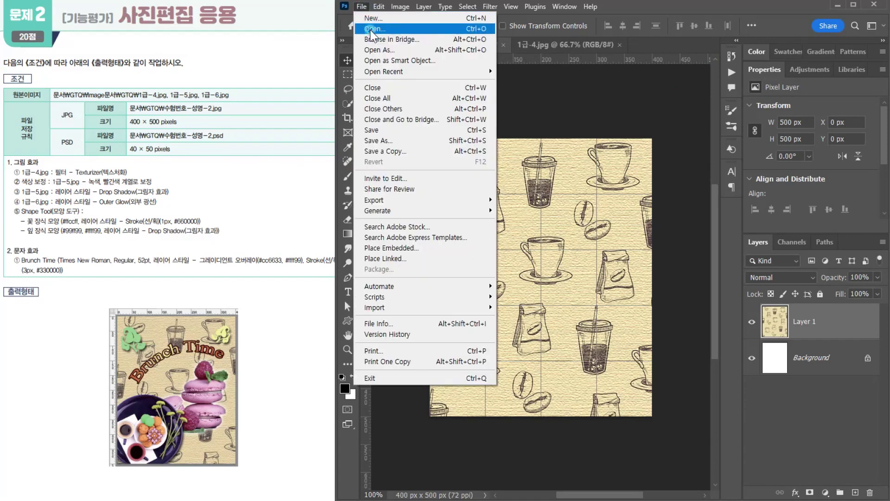
left_click(371, 29)
double_click(67, 257)
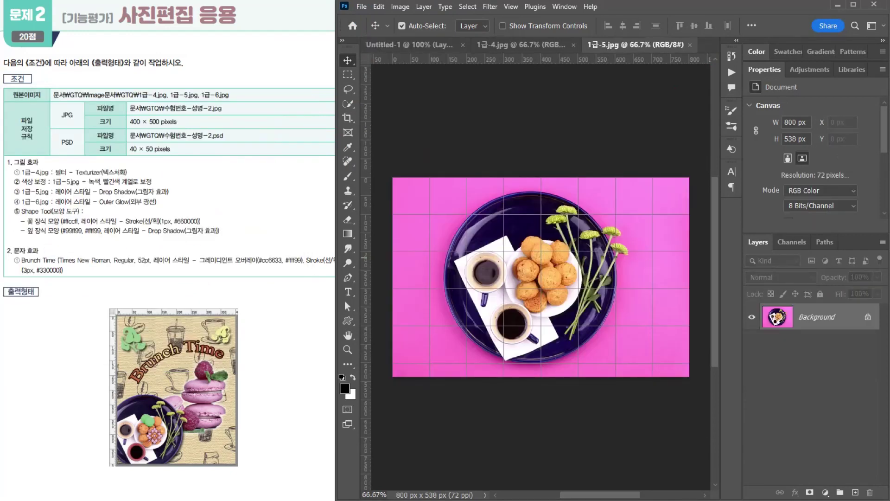
left_click(626, 198)
left_click(411, 146)
left_click(349, 103)
left_click(387, 124)
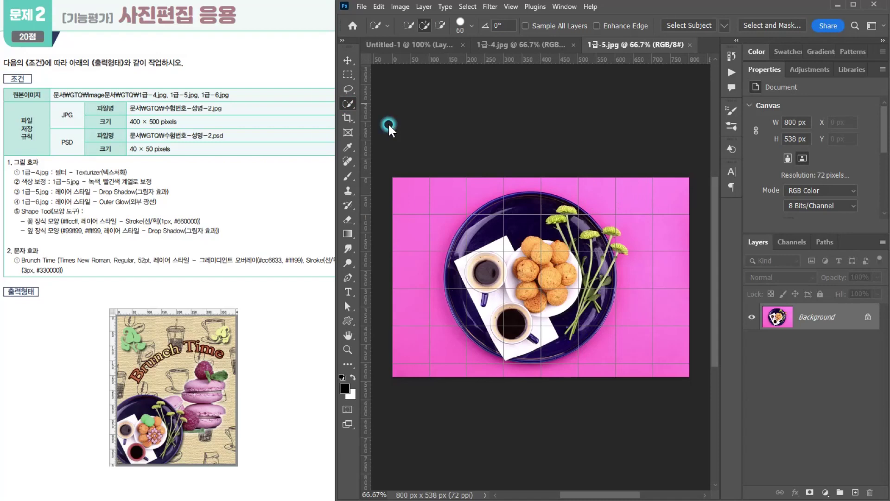
- Try to select the pink background around the plate with the Magic Wand at tolerance 32
left_click(636, 197)
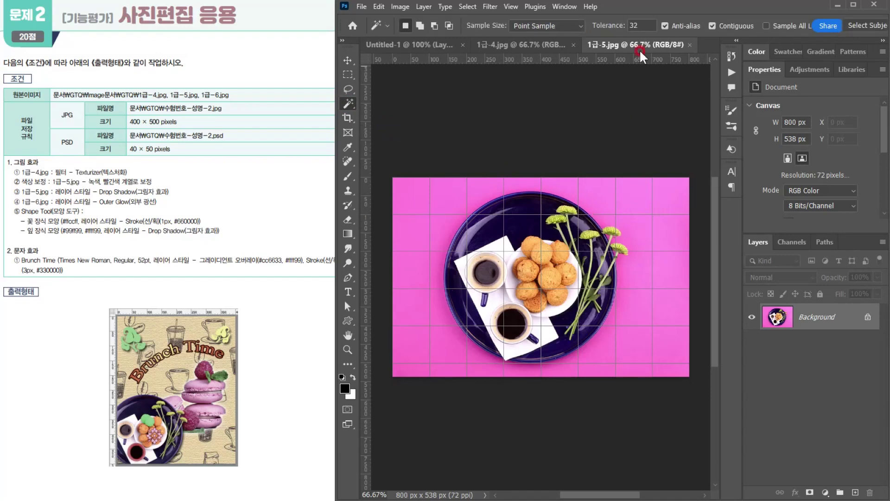
left_click(619, 195)
left_click(629, 195)
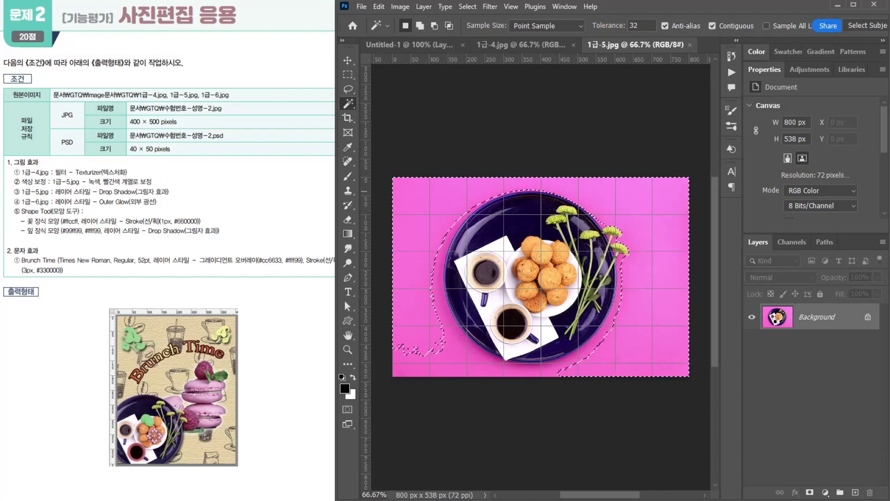
left_click(627, 309)
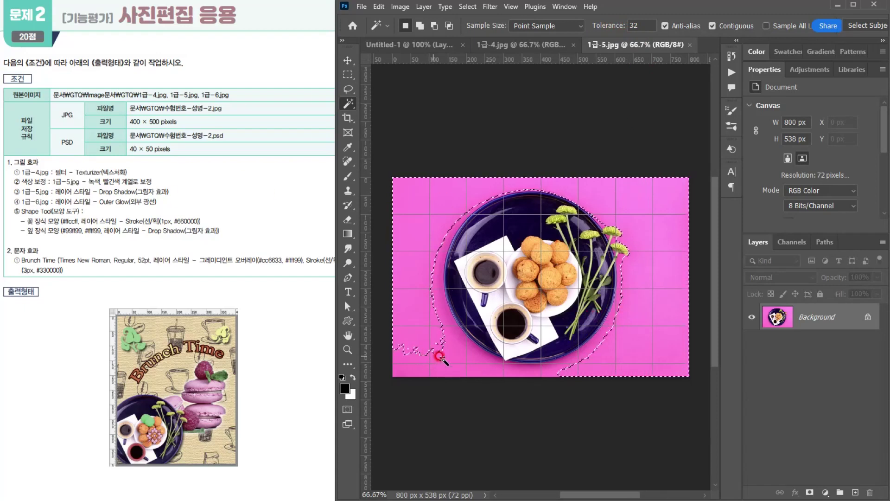
- Set the Magic Wand tolerance to 40 and select the entire pink background, adding the missed area along the plate's lower edge
left_click(611, 27)
type("40")
left_click(636, 202)
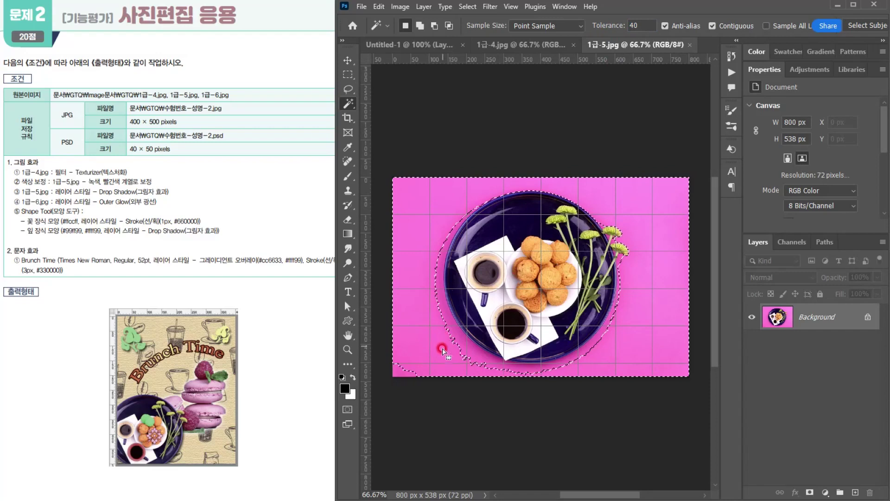
left_click(463, 345)
left_click(636, 201, "shift")
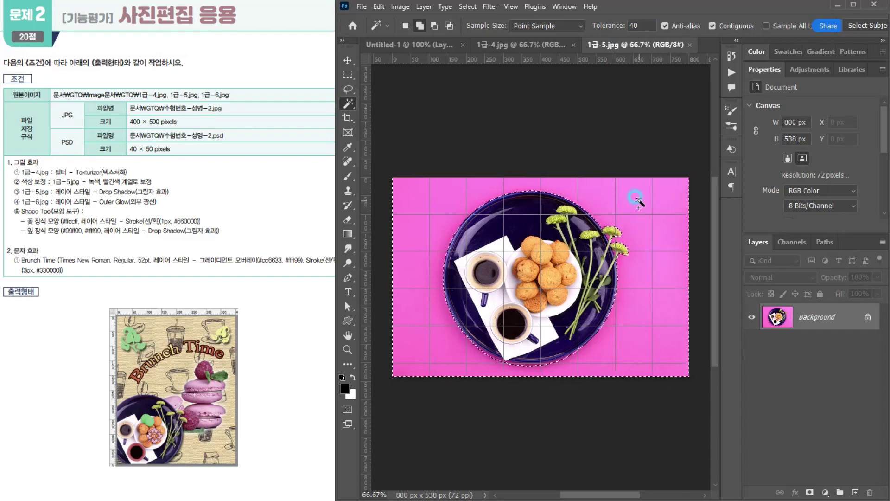
left_click(489, 354)
left_click(485, 352, "shift")
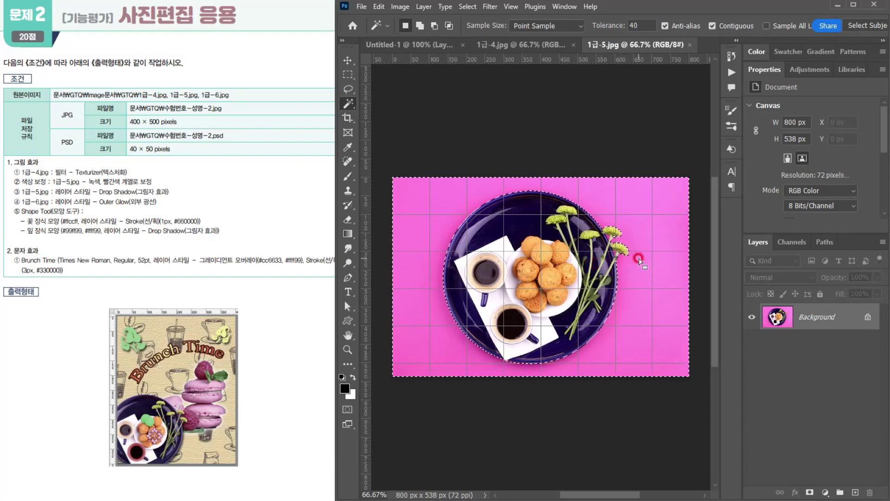
- Invert the selection so it covers the plate and flowers, and copy it
left_click(465, 6)
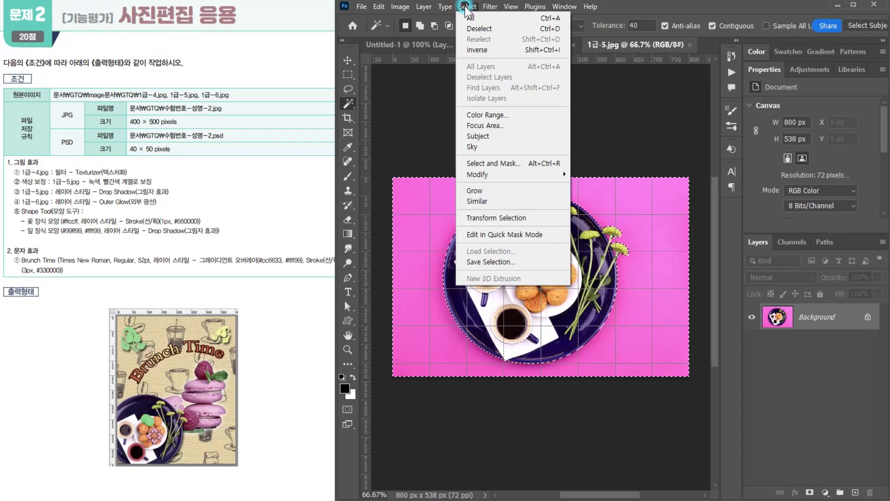
left_click(480, 49)
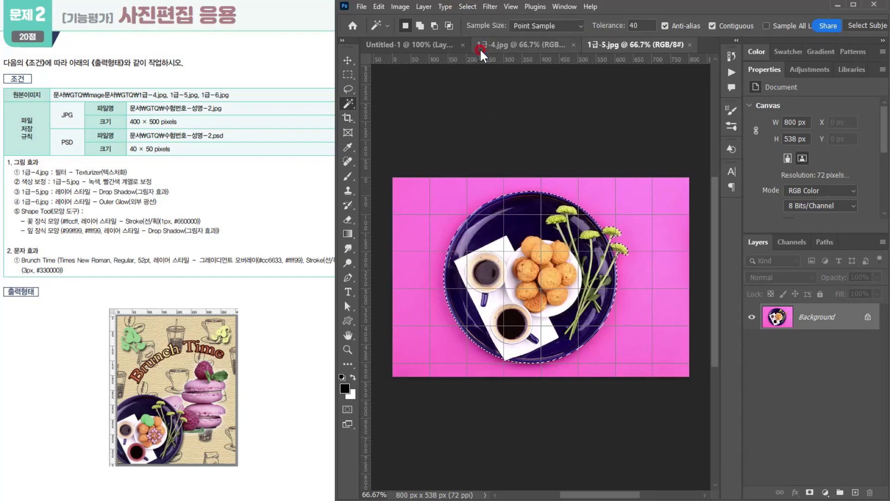
key("ctrl+c")
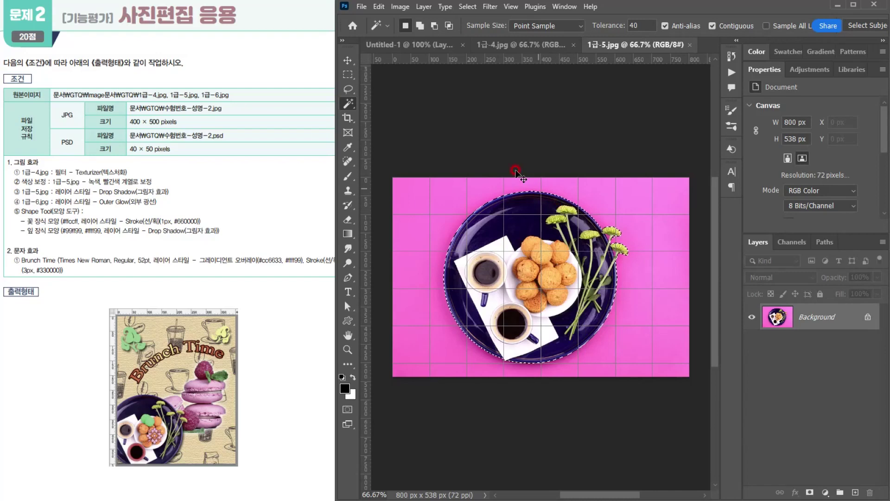
- Paste the plate into Untitled-1, scale it to about 266 × 248 px and place it in the canvas's lower-left corner
left_click(410, 44)
key("ctrl+v")
key("ctrl+t")
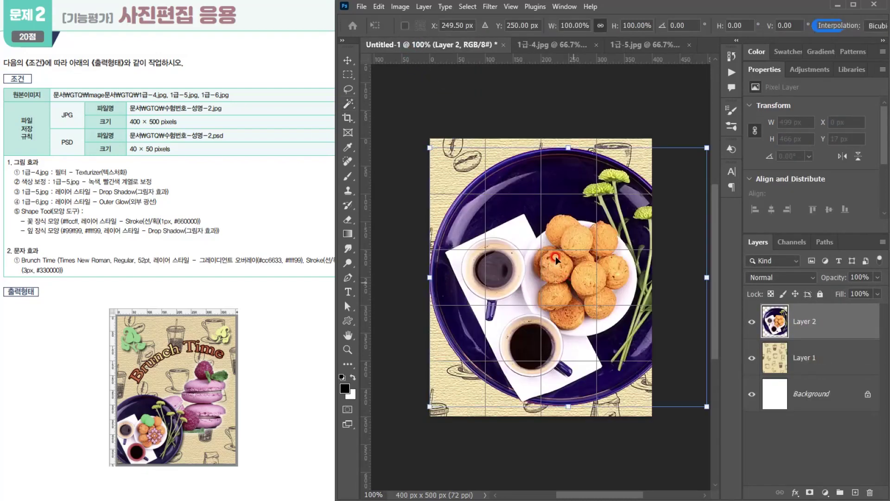
left_click_drag(435, 155, 571, 282)
left_click_drag(633, 338, 482, 370)
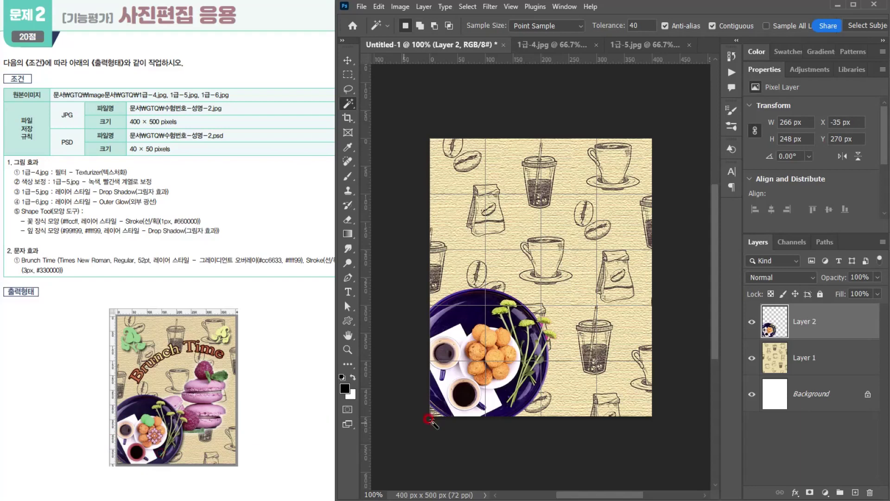
- Select the rim of the lower coffee cup with a circular Elliptical Marquee about 61 × 61 px
scroll(456, 406, "up", 3)
scroll(459, 405, "up", 1)
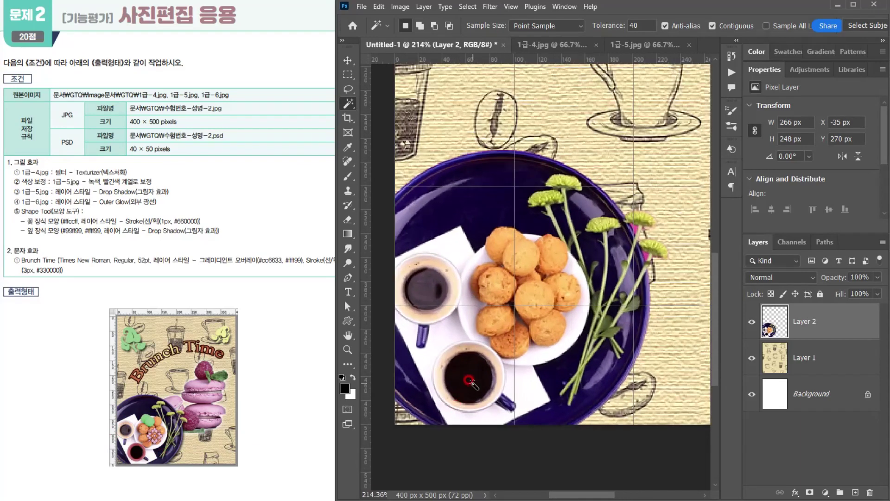
left_click_drag(351, 71, 385, 82)
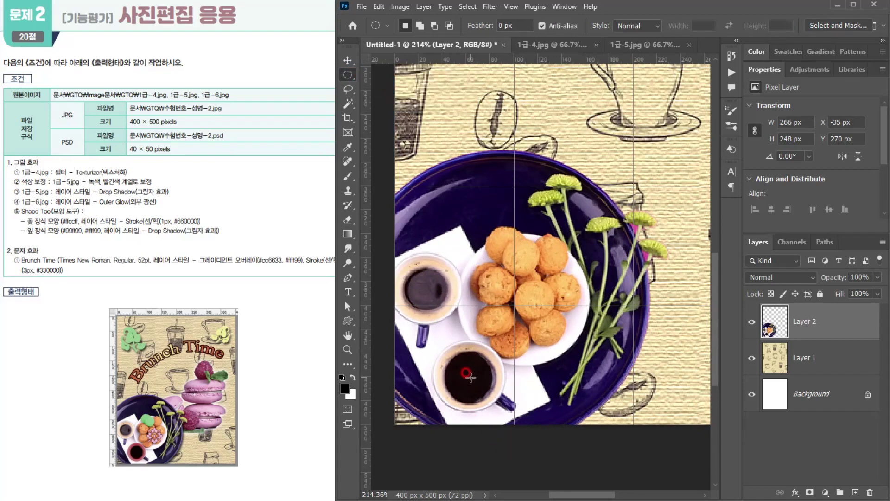
left_click_drag(471, 377, 511, 409)
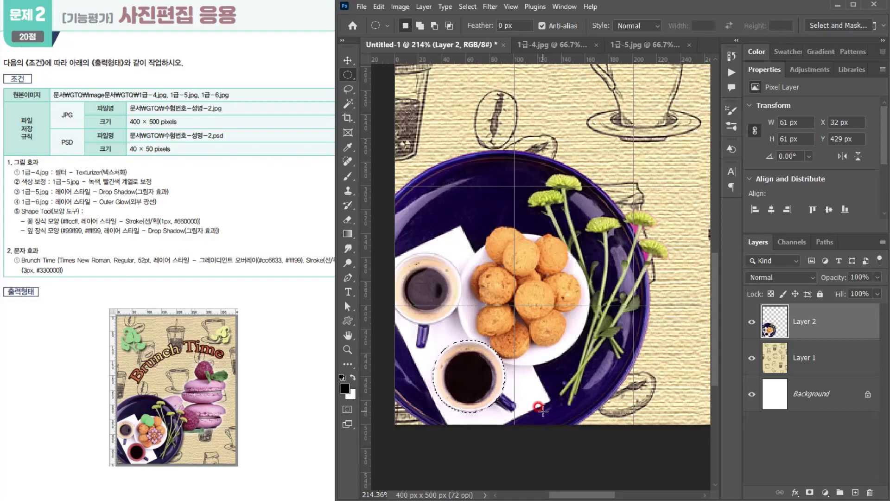
- Add a Hue/Saturation adjustment layer limited to the selected coffee cup and turn on Colorize
left_click(825, 491)
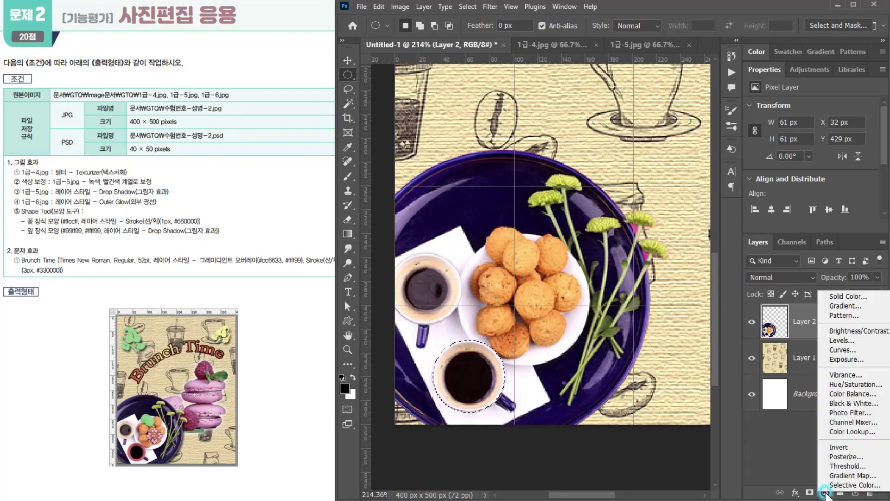
left_click(841, 383)
key("ctrl+i")
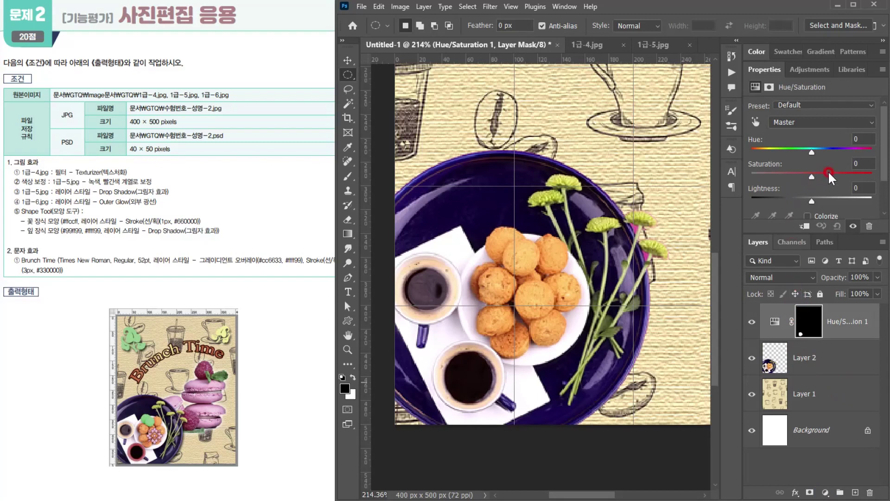
scroll(829, 172, "down", 2)
left_click(809, 180)
scroll(809, 180, "up", 2)
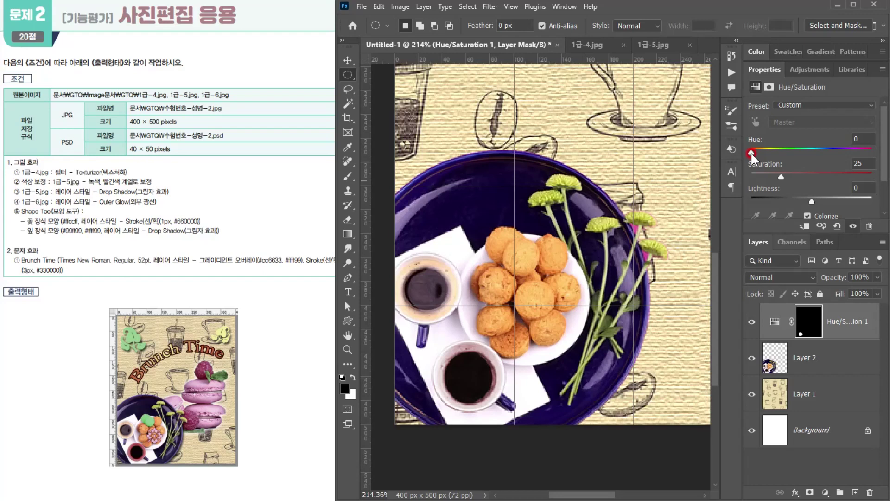
- Colour the cup red by setting hue to 0, saturation to 50 and lightness to -29
left_click(751, 153)
left_click(446, 179)
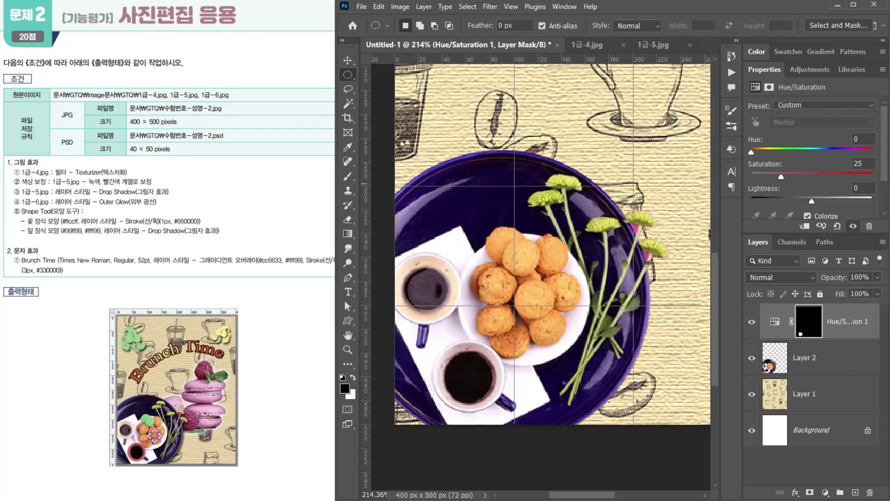
left_click(781, 184)
left_click_drag(781, 178, 809, 176)
left_click(518, 361)
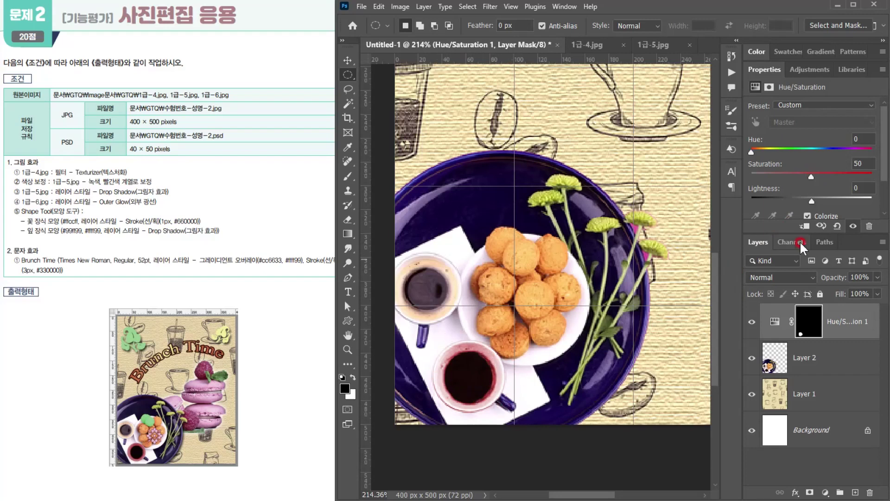
left_click_drag(810, 201, 792, 199)
left_click(794, 200)
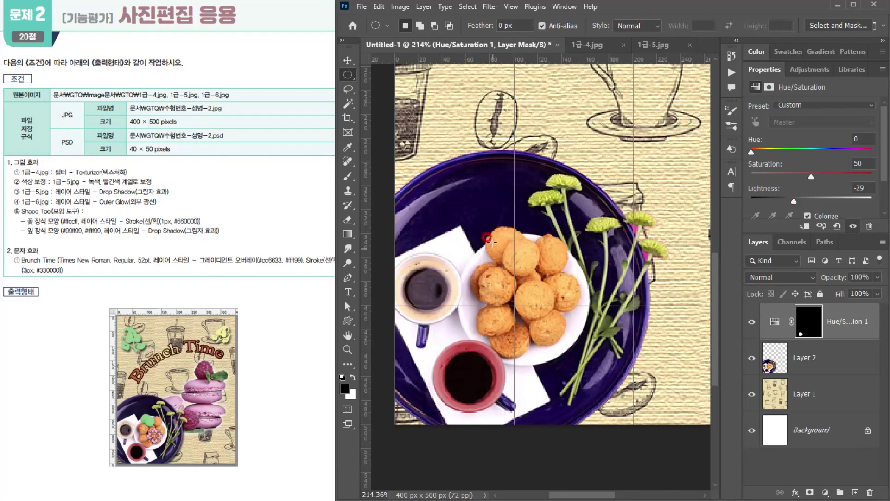
- Select the two upper-left cookies on the plate using the Quick Selection tool with a brush size of 15
scroll(542, 248, "down", 1)
scroll(541, 248, "up", 1)
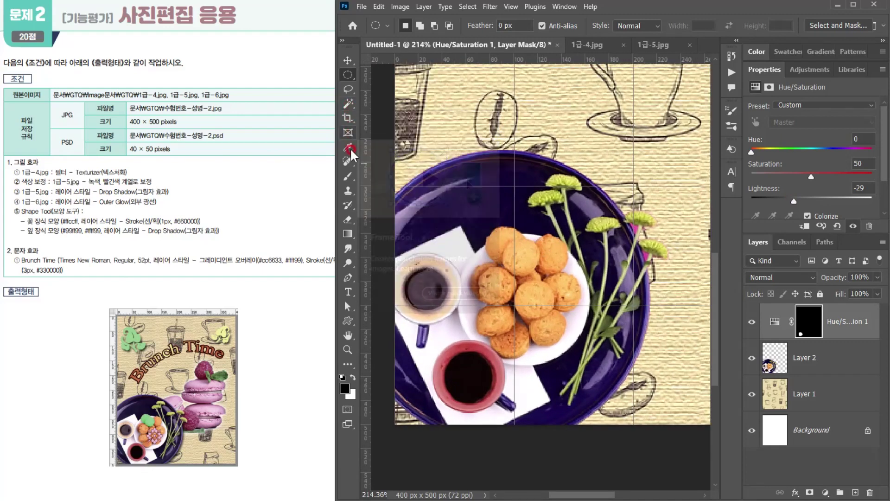
left_click(348, 103)
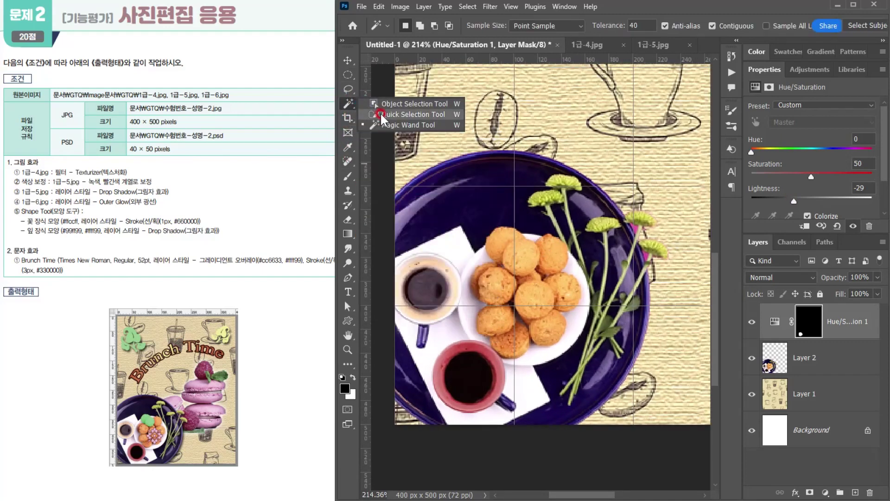
left_click(381, 115)
key("bracketleft")
key("bracketleft")
key("bracketleft")
key("bracketleft")
key("bracketleft")
key("bracketleft")
key("bracketleft")
key("bracketleft")
key("bracketleft")
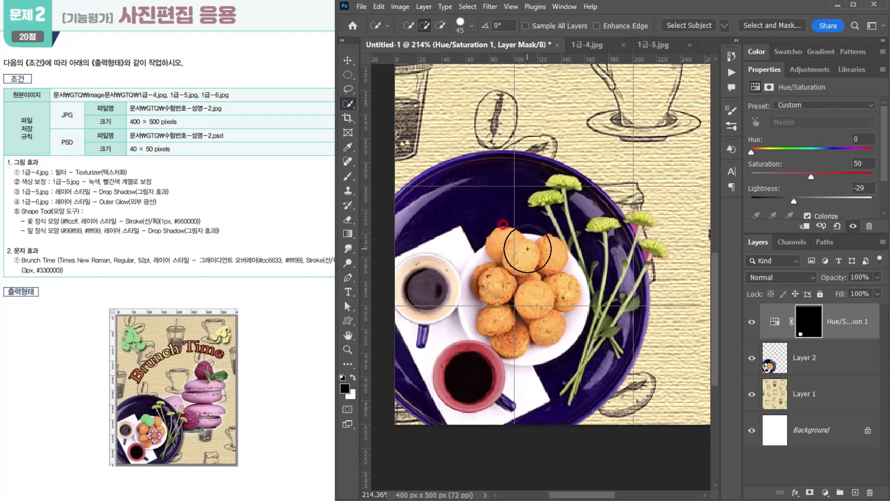
mouse_move(528, 249)
left_mouse_down()
mouse_move(512, 253)
mouse_move(522, 273)
mouse_move(527, 243)
left_mouse_up()
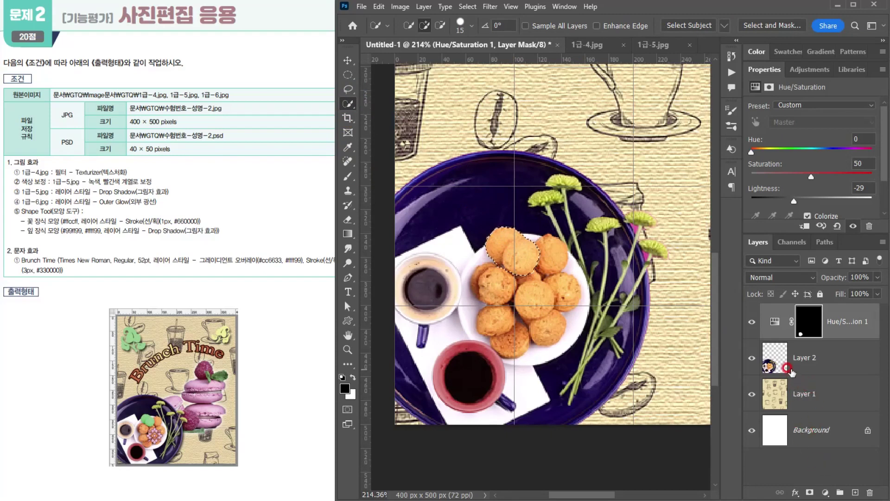
- Add a colorized Hue/Saturation adjustment above Layer 2 for the selected cookies, with hue 111 and increased saturation to make them green
left_click(784, 358)
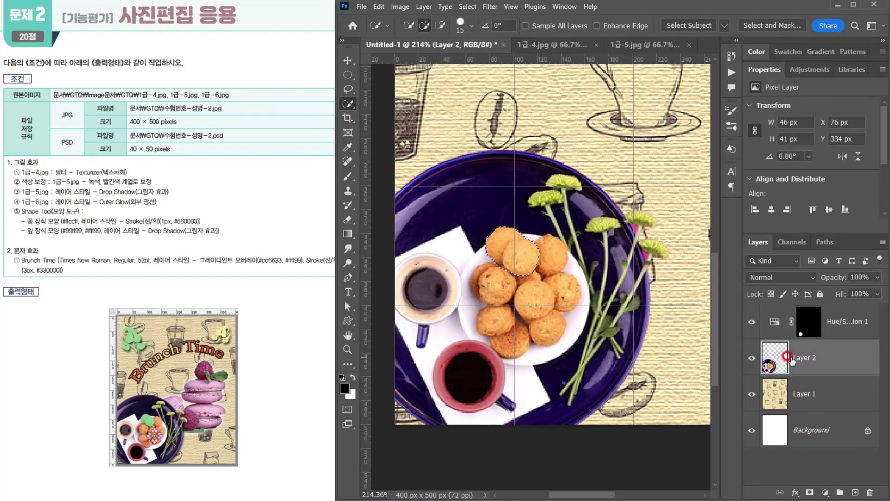
left_click(825, 492)
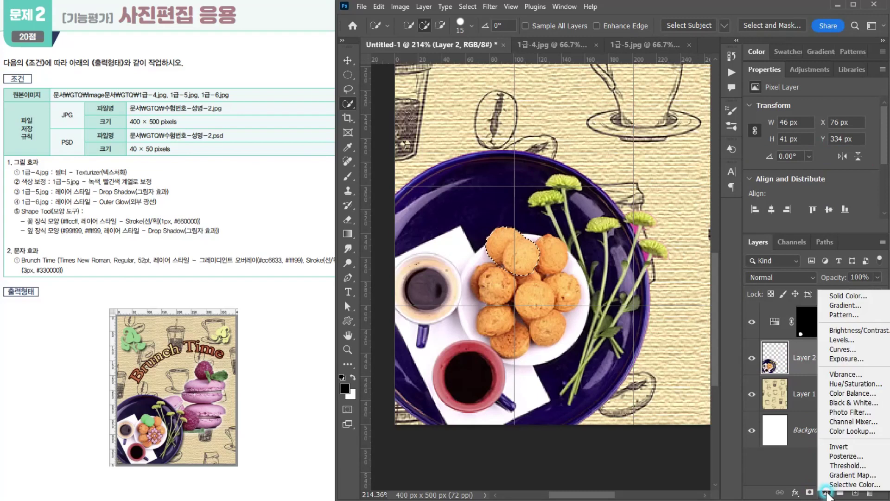
left_click(851, 383)
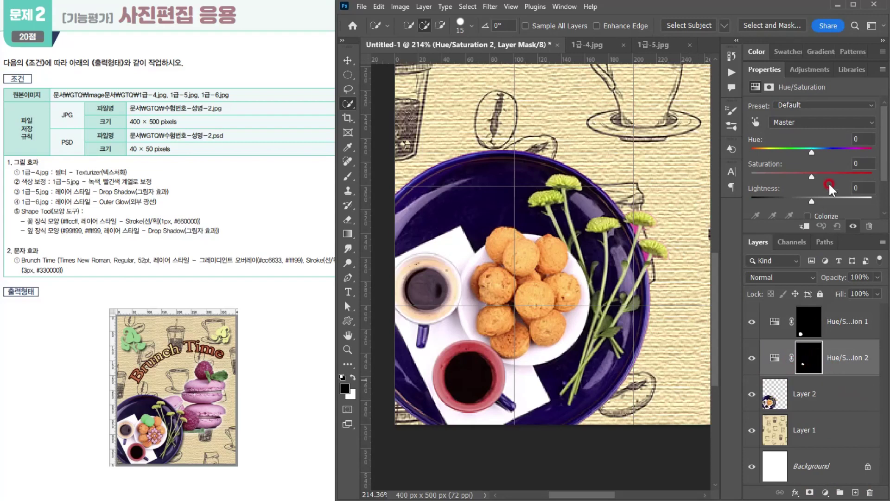
scroll(830, 148, "down", 2)
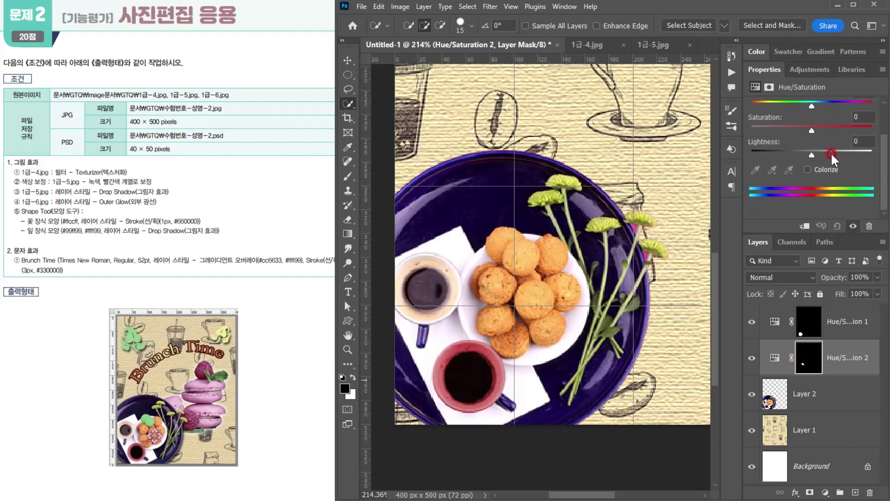
left_click(806, 170)
scroll(807, 170, "up", 2)
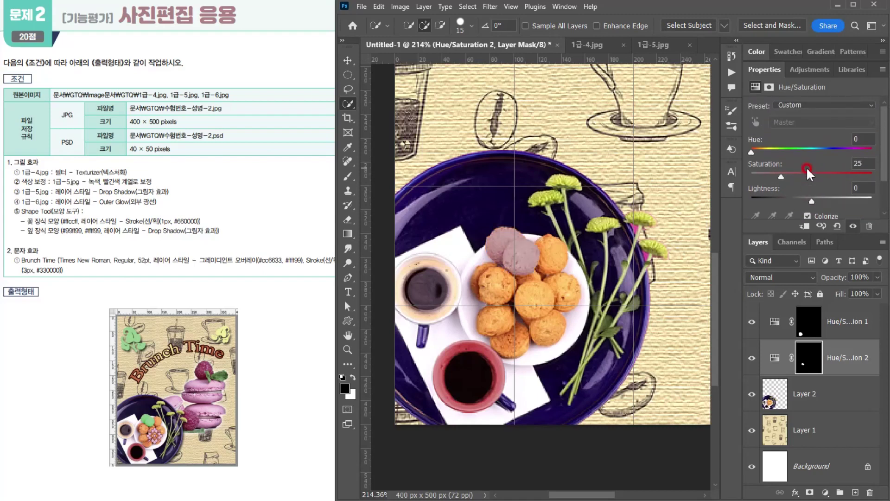
left_click_drag(751, 151, 788, 152)
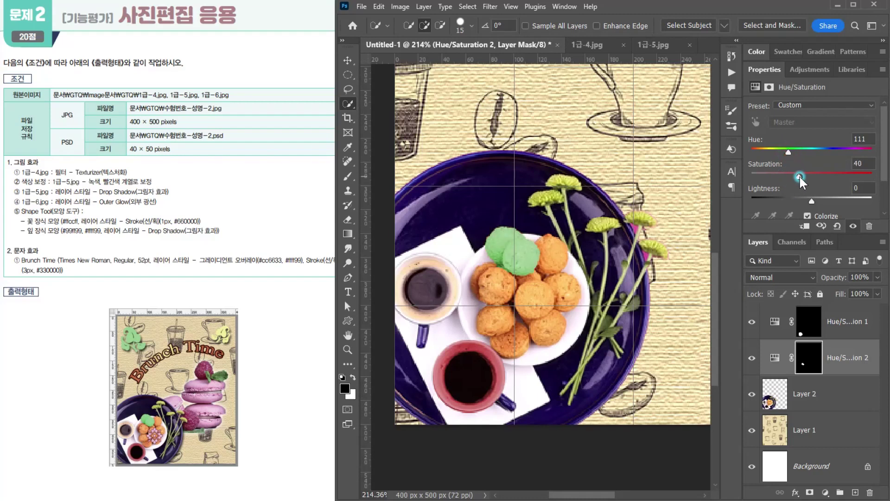
left_click_drag(806, 175, 809, 174)
- Apply a Drop Shadow to the plate on Layer 2 with 70% opacity, 90° angle, 7 px distance and 7 px size
left_click(830, 400)
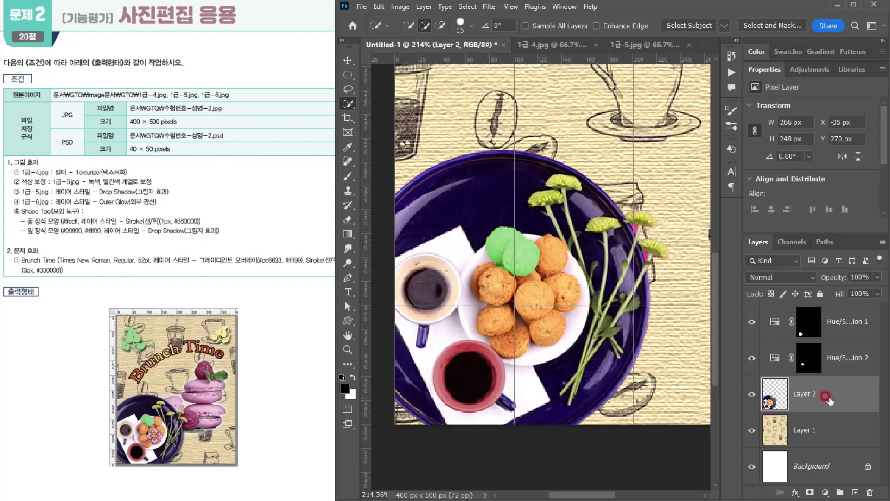
left_click(796, 492)
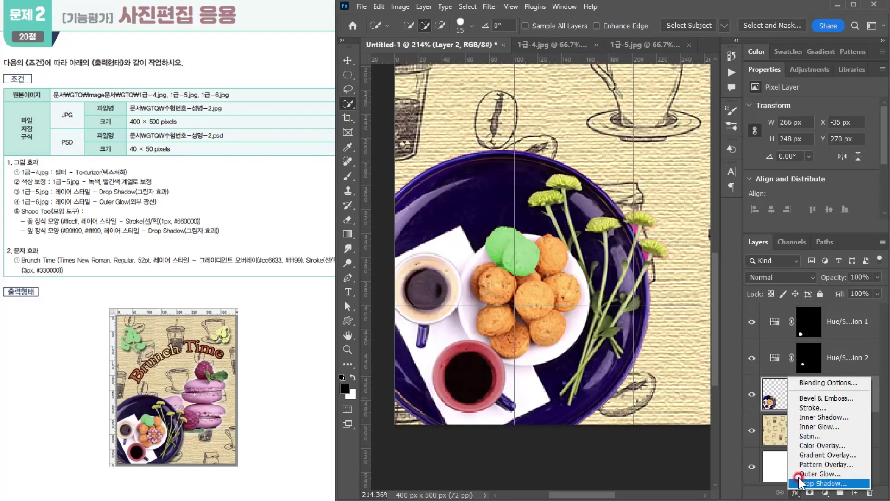
left_click(816, 483)
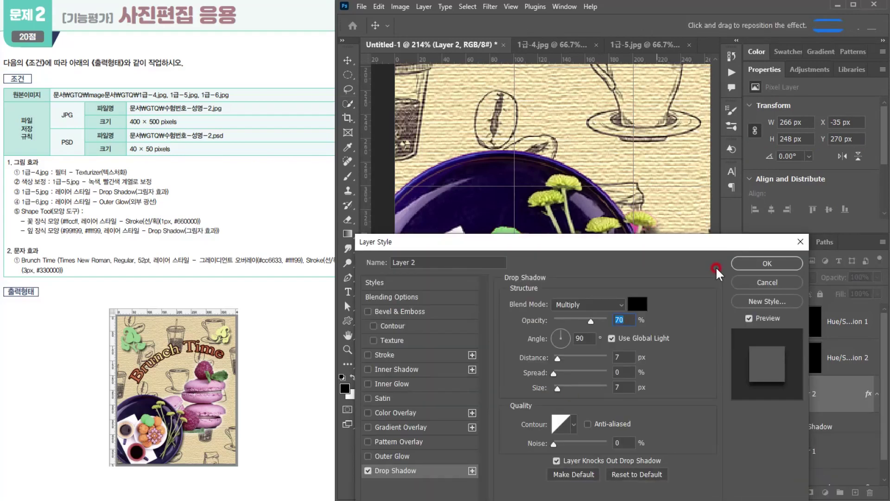
left_click(765, 264)
key("w")
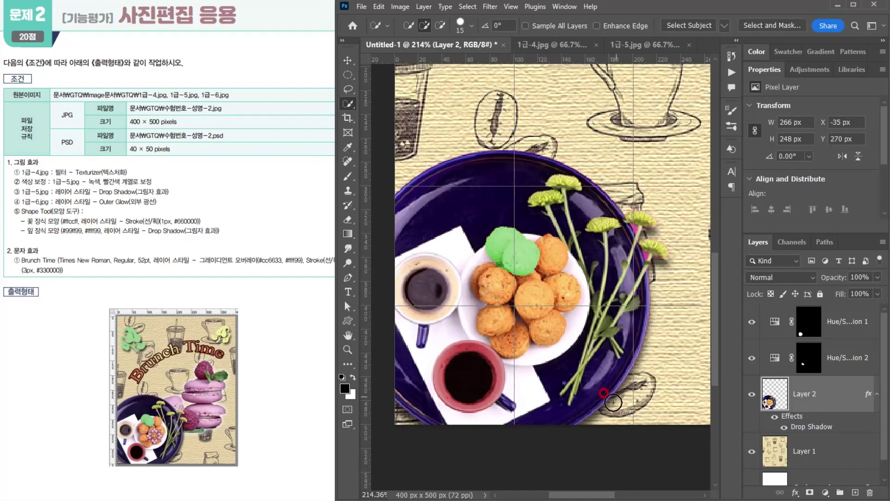
- Open the image 1급-6.jpg from the GTQ Image folder
scroll(560, 314, "down", 4)
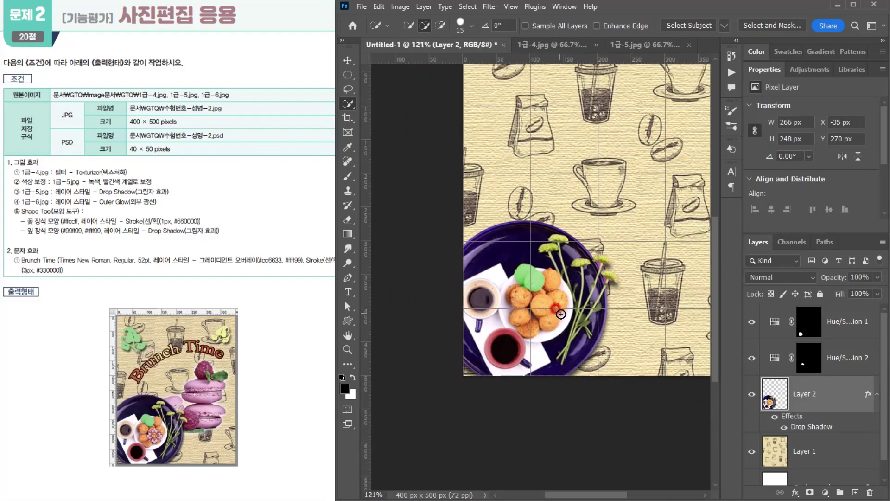
scroll(560, 314, "down", 1)
left_click(99, 215)
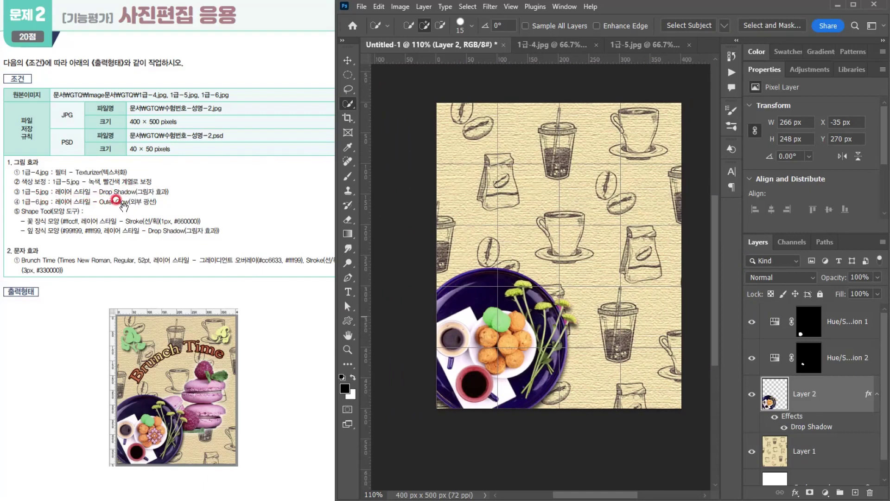
left_click(361, 7)
left_click(365, 30)
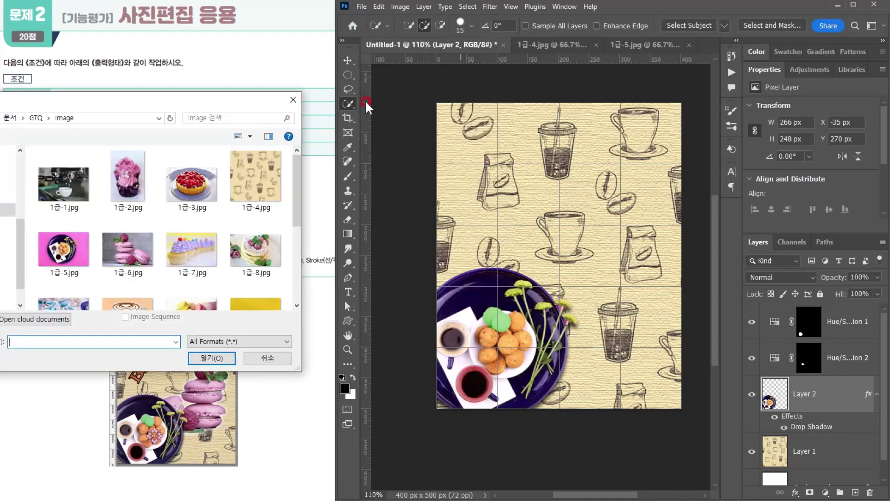
double_click(128, 242)
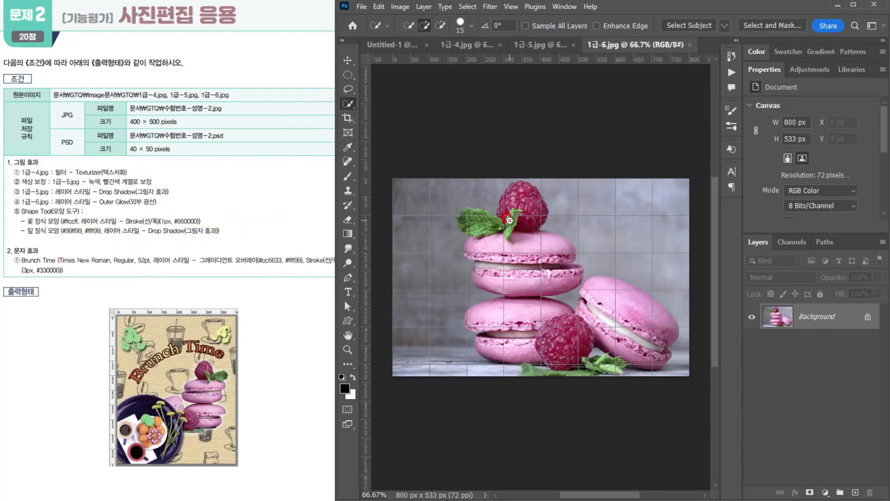
- Select the macarons, raspberries and leaves with the Quick Selection tool, excluding the grey background, and paste a copy into Untitled-1
mouse_move(509, 220)
left_mouse_down()
mouse_move(514, 195)
mouse_move(539, 333)
mouse_move(591, 317)
mouse_move(607, 285)
mouse_move(668, 331)
mouse_move(642, 348)
mouse_move(589, 353)
mouse_move(508, 345)
mouse_move(508, 277)
mouse_move(485, 243)
mouse_move(488, 217)
mouse_move(510, 260)
left_mouse_up()
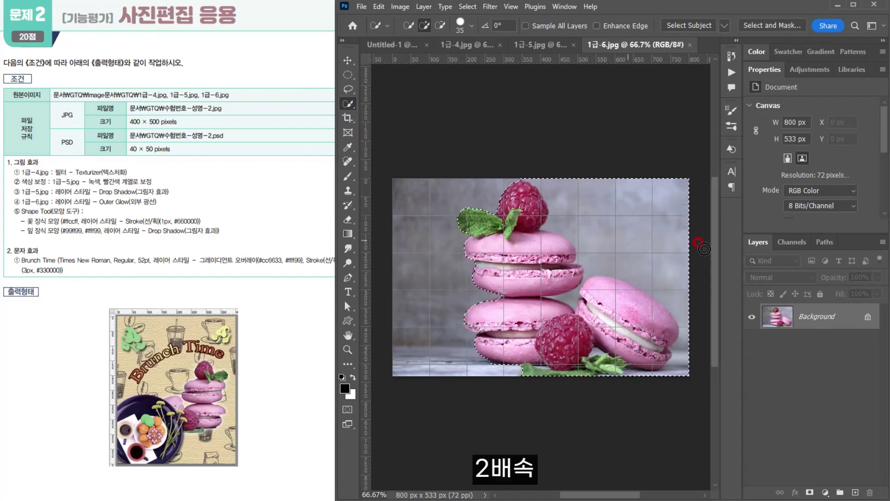
mouse_move(592, 204)
left_mouse_down()
mouse_move(631, 240)
mouse_move(570, 299)
mouse_move(684, 345)
mouse_move(682, 380)
mouse_move(633, 386)
left_mouse_up()
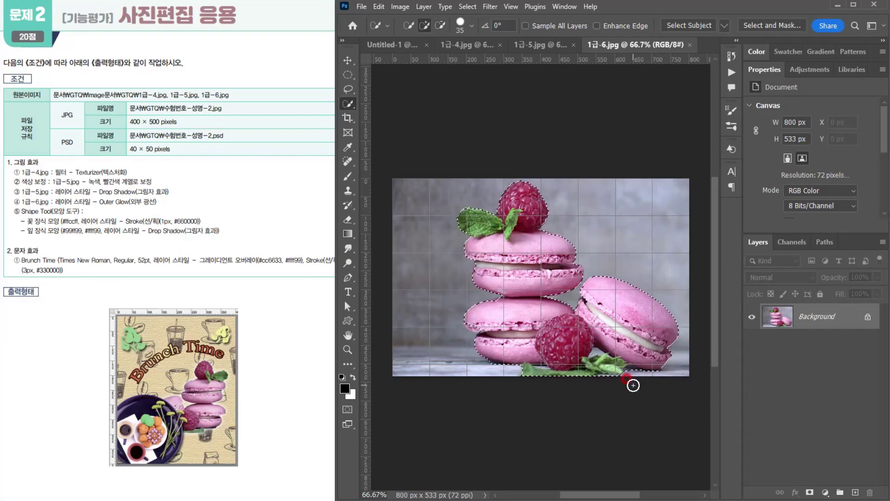
left_click(391, 42)
key("ctrl+v")
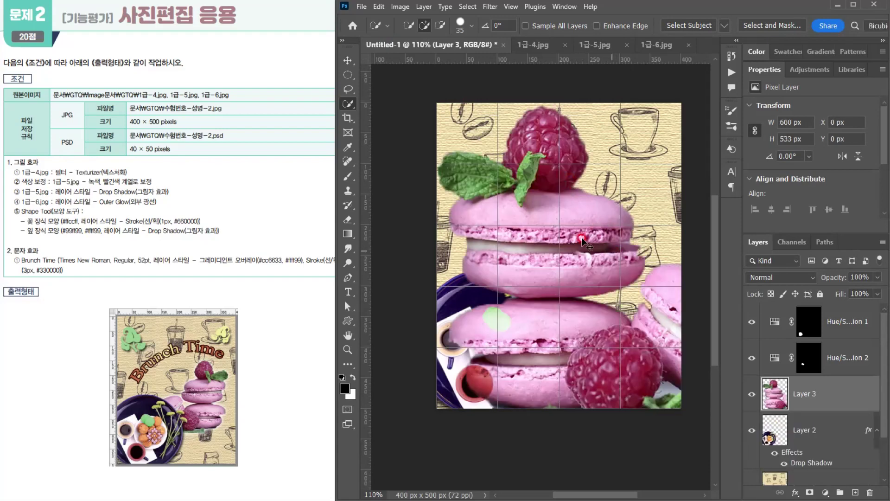
- Scale the pasted macarons proportionally to about 42.82% and move them over the canvas centre, above the plate
key("ctrl+t")
left_click_drag(437, 103, 652, 298)
left_click_drag(671, 347, 530, 233)
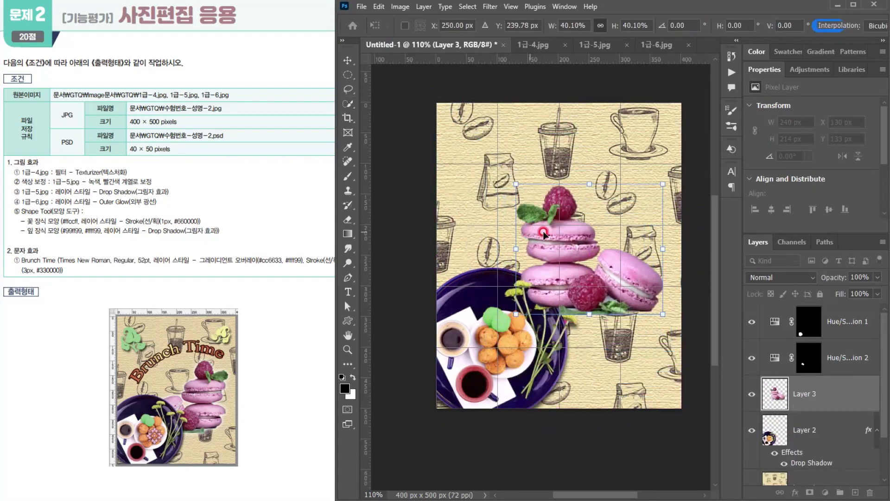
left_click_drag(663, 184, 673, 175)
left_click_drag(599, 260, 593, 264)
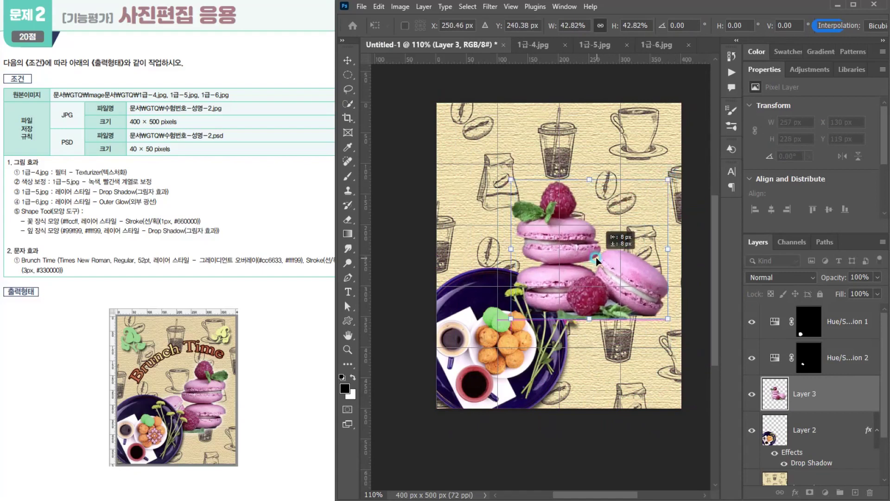
- Flip the macarons on Layer 3 horizontally, scale them proportionally to about 39.59%, and position them just above the plate's right side
right_click(567, 225)
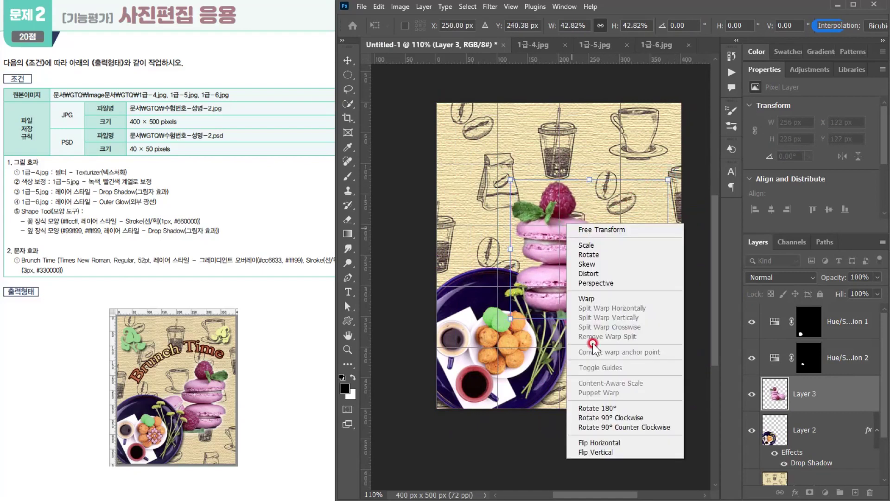
left_click(597, 443)
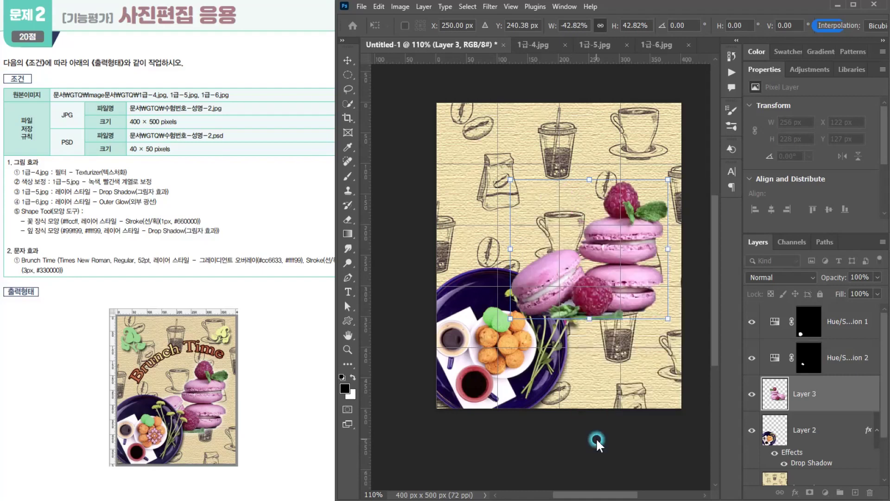
left_click_drag(626, 288, 620, 293)
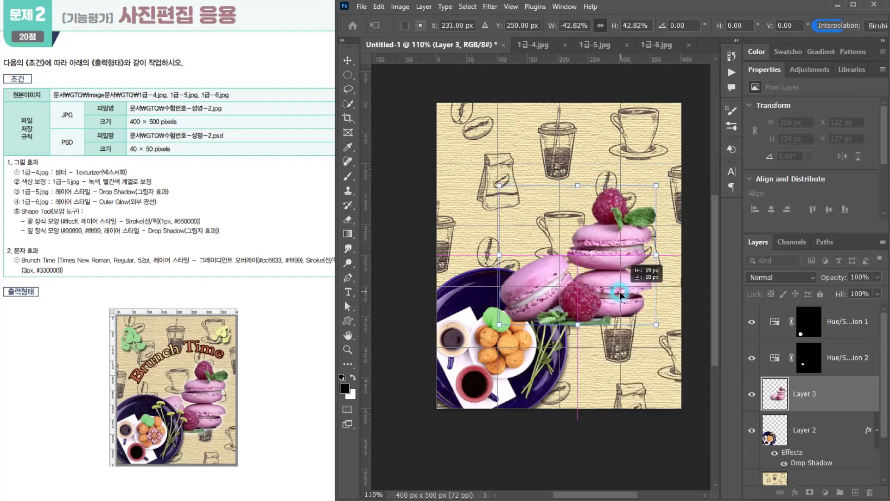
left_click_drag(650, 183, 638, 192)
left_click_drag(603, 278, 618, 277)
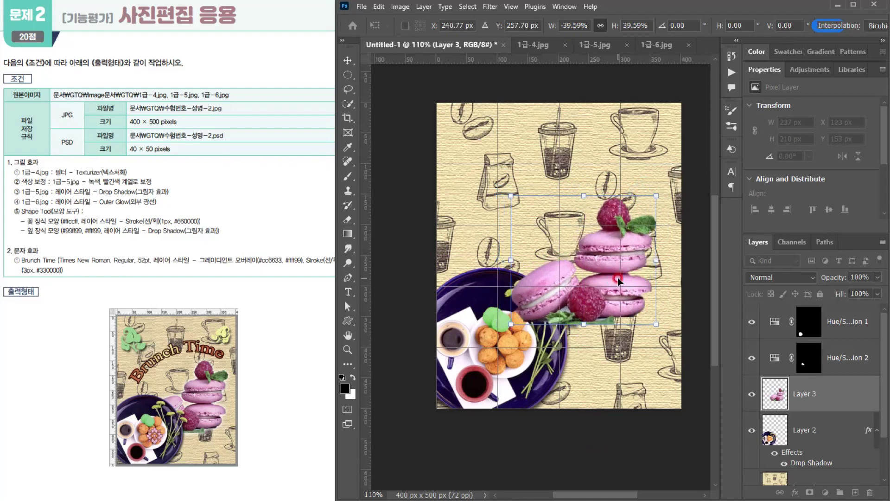
key("Return")
- Move the macarons on Layer 3 beneath the plate on Layer 2 and apply an Outer Glow to them
key("w")
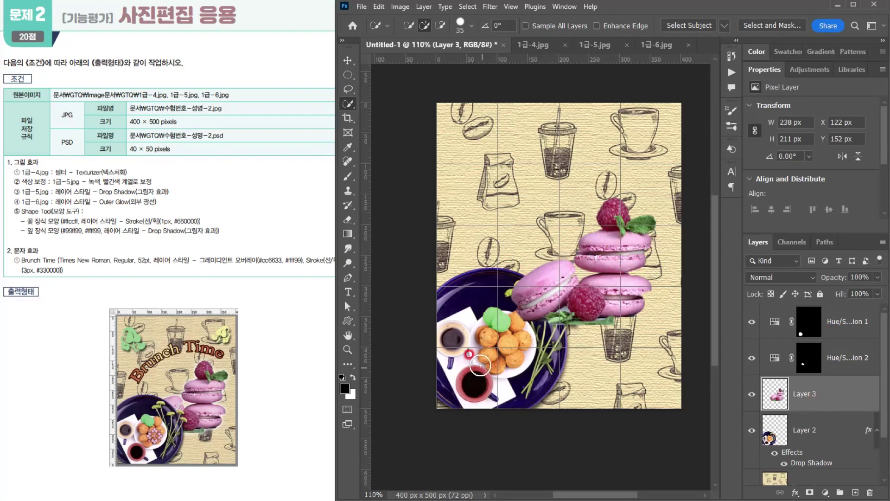
left_click_drag(849, 393, 830, 453)
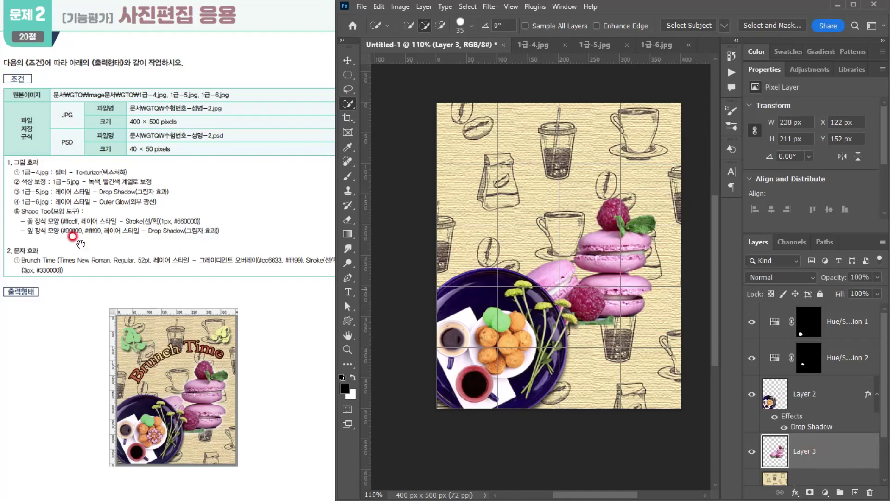
left_click(796, 493)
left_click(816, 475)
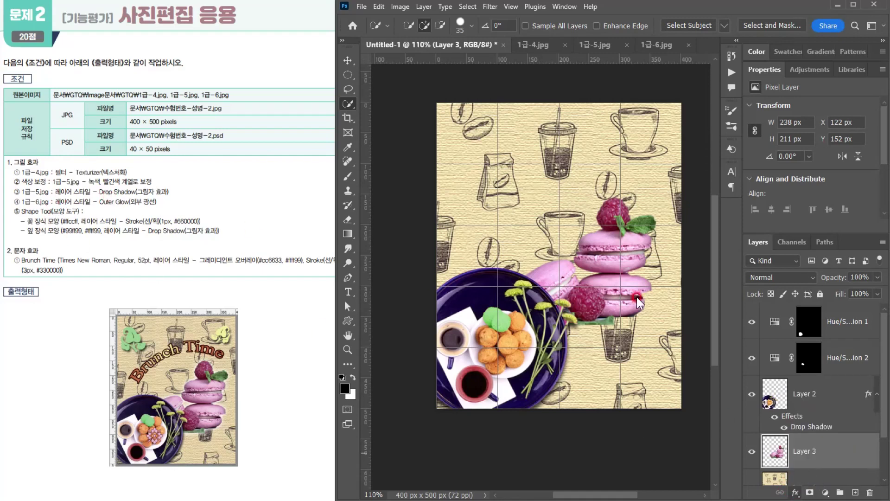
left_click_drag(555, 242, 563, 95)
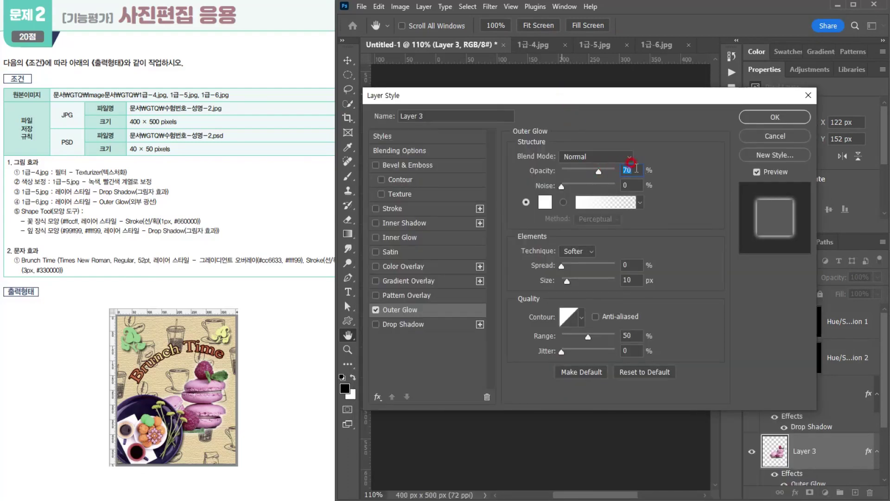
left_click_drag(567, 281, 601, 282)
left_click(630, 276)
left_click(760, 119)
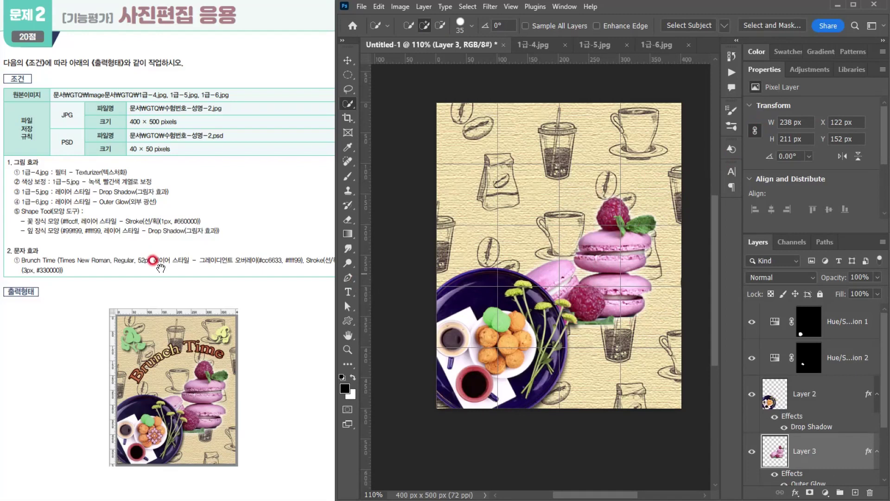
- Place a Floral Ornament 2 custom shape about 46 × 46 px over the cookies on the plate and move its layer above all others
left_click(348, 321)
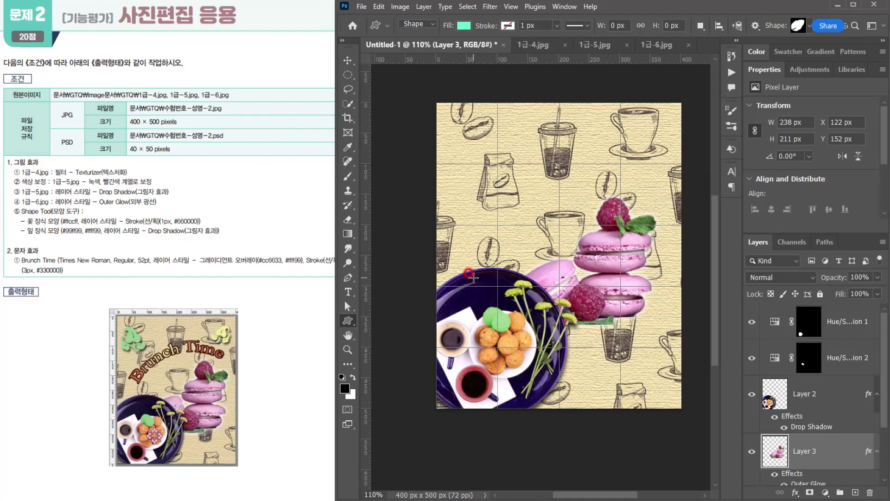
left_click(808, 24)
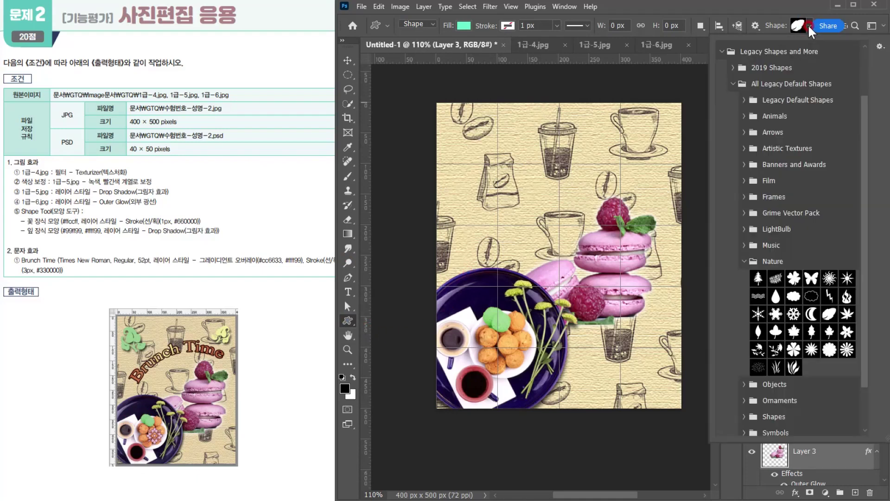
scroll(777, 284, "down", 3)
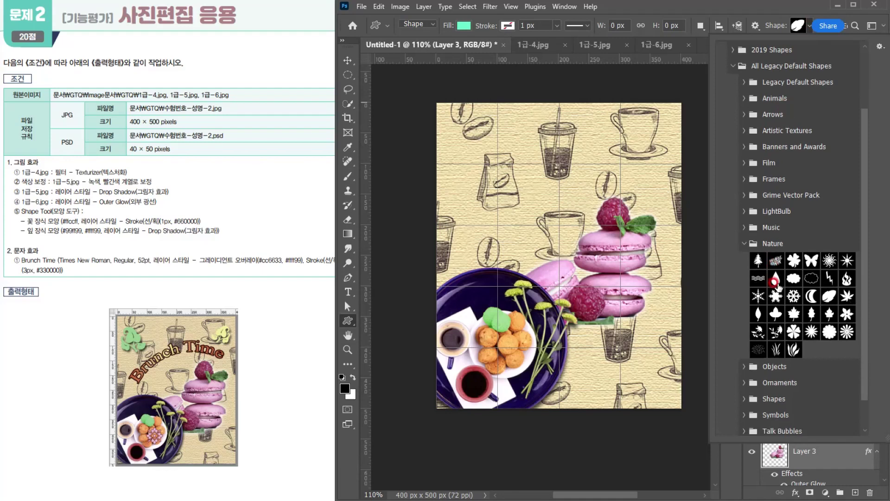
left_click(741, 346)
scroll(798, 327, "down", 3)
left_click(848, 332)
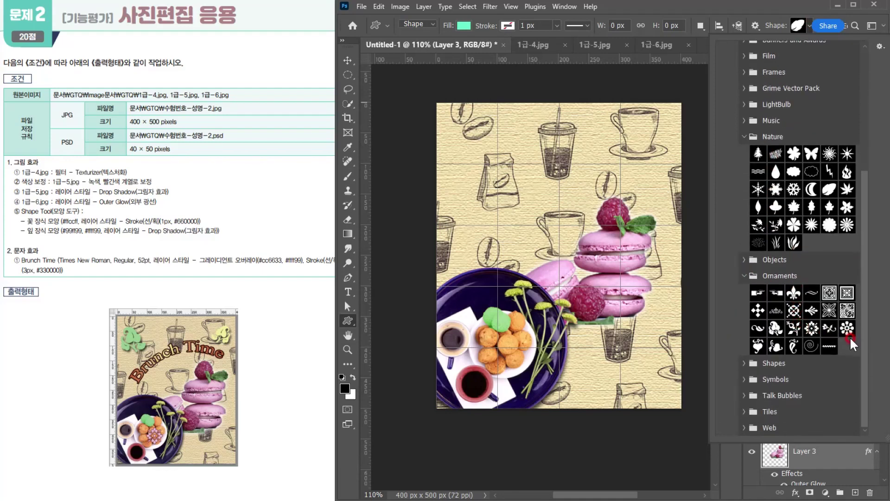
left_click(807, 323)
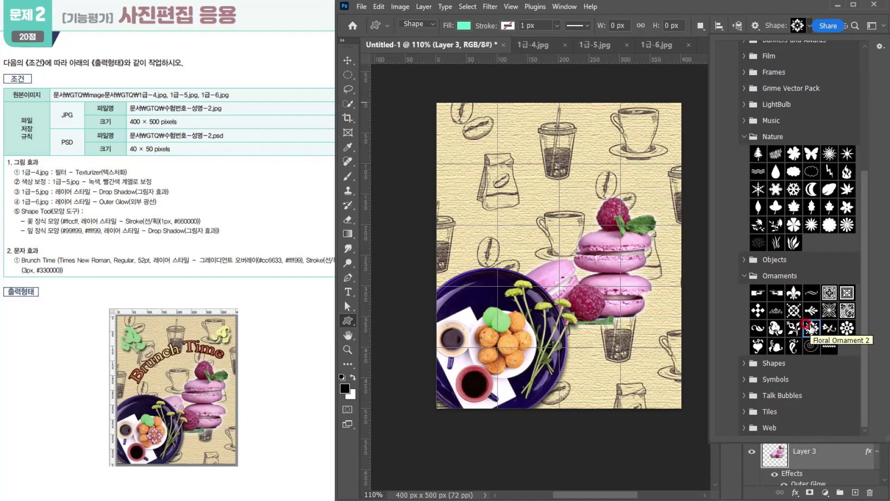
key("Return")
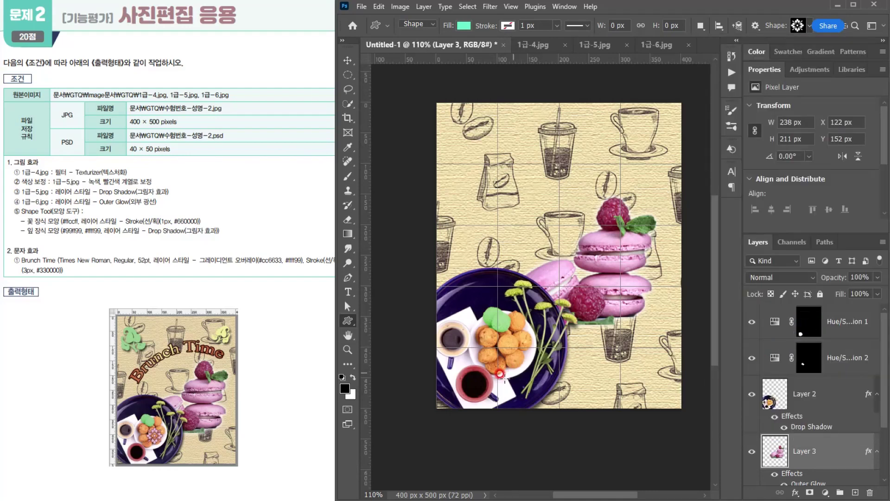
scroll(504, 372, "up", 6)
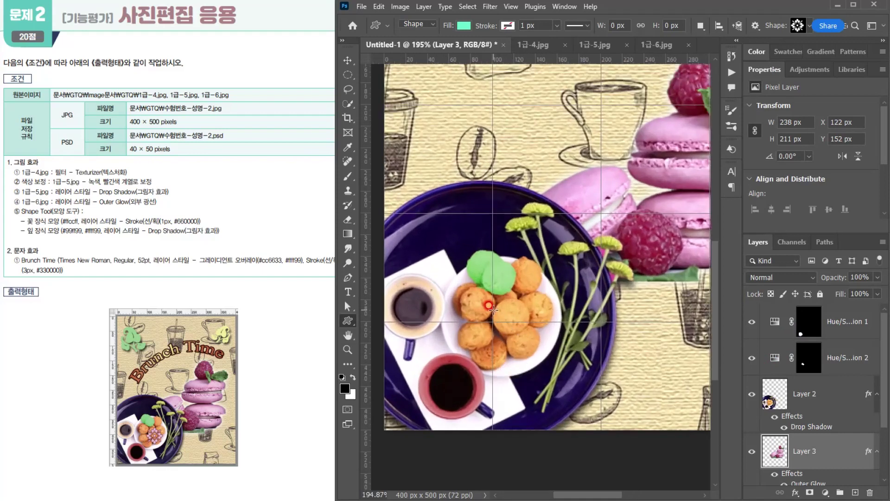
left_click_drag(485, 305, 532, 356)
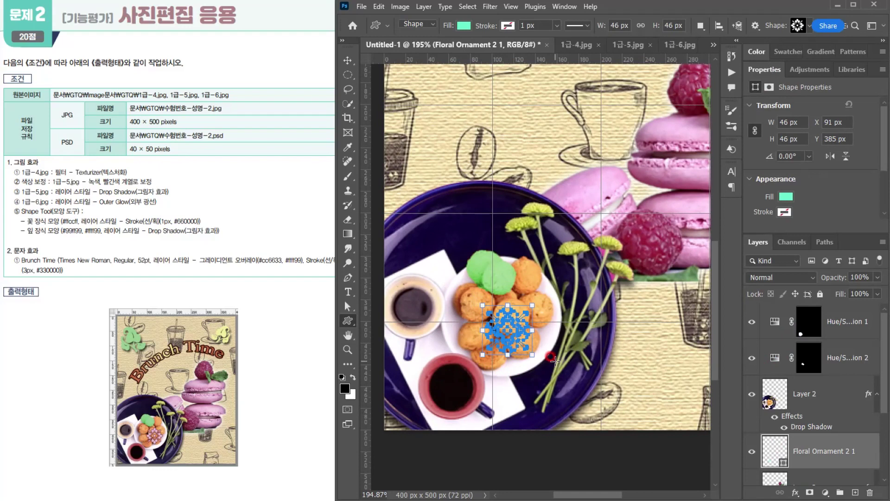
scroll(554, 360, "down", 2)
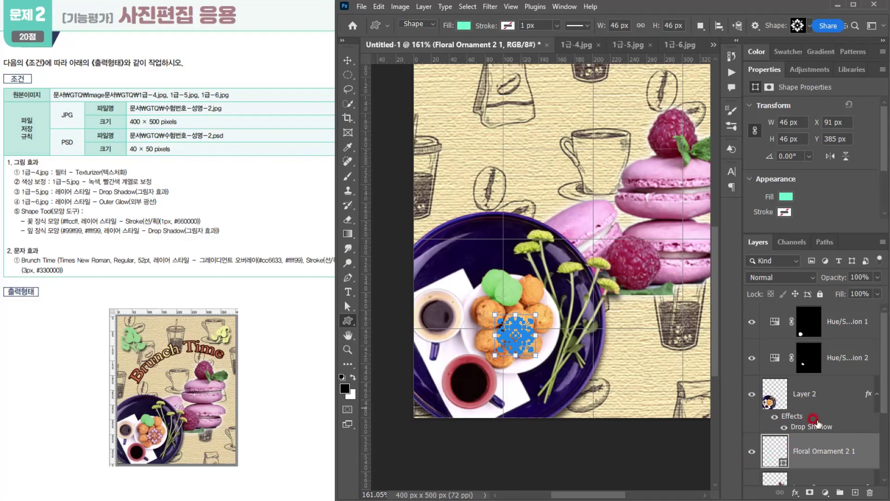
left_click_drag(778, 452, 772, 316)
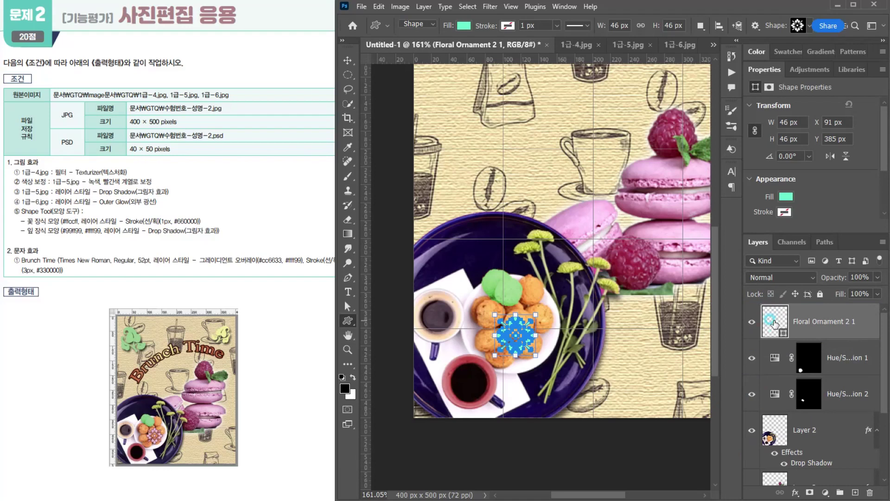
- Set the flower ornament's fill colour to #ffccff
double_click(774, 323)
left_click(60, 214)
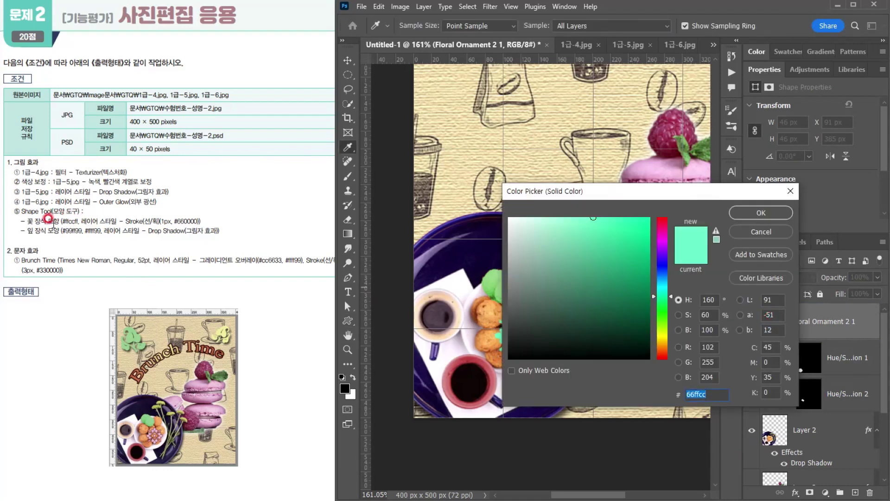
left_click(698, 393)
type("ffccff")
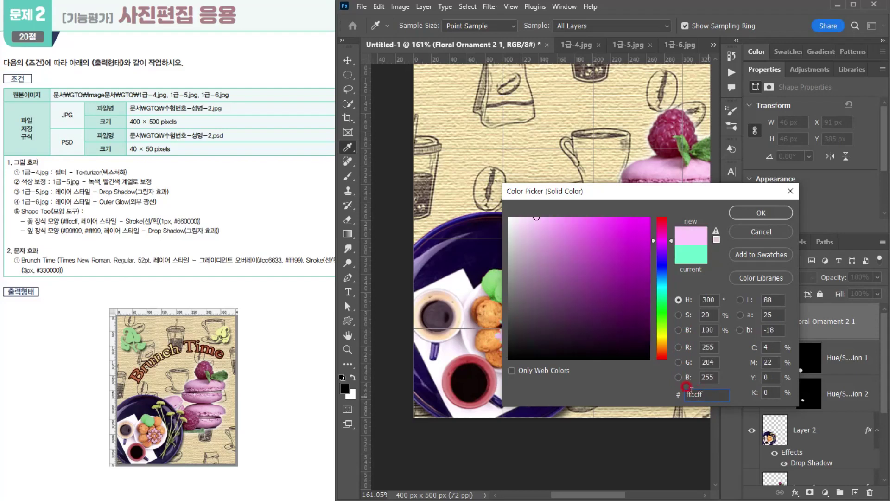
left_click(740, 209)
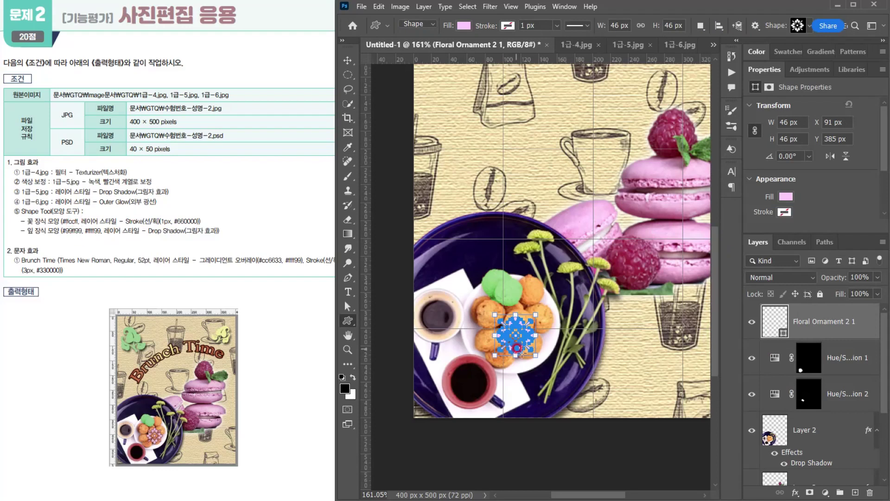
- Add a 1 px outside Stroke in colour #660000 to the flower ornament
left_click(794, 490)
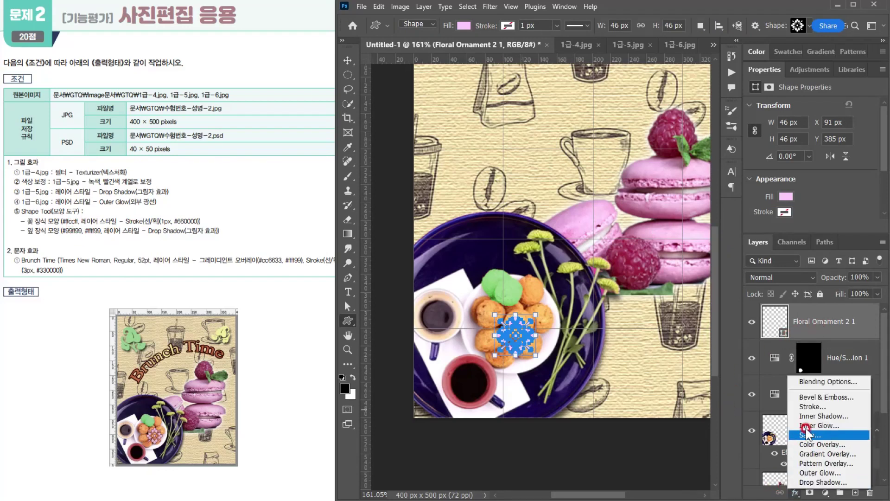
left_click(805, 403)
type("1")
left_click(538, 247)
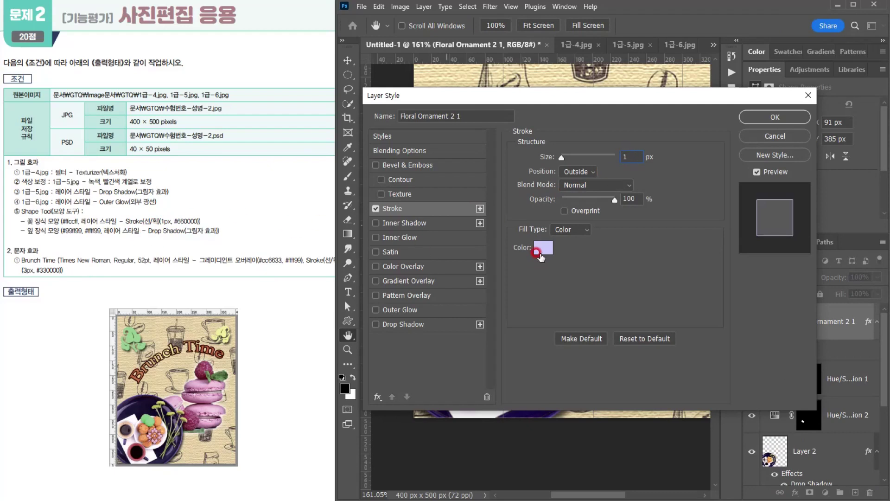
type("660000")
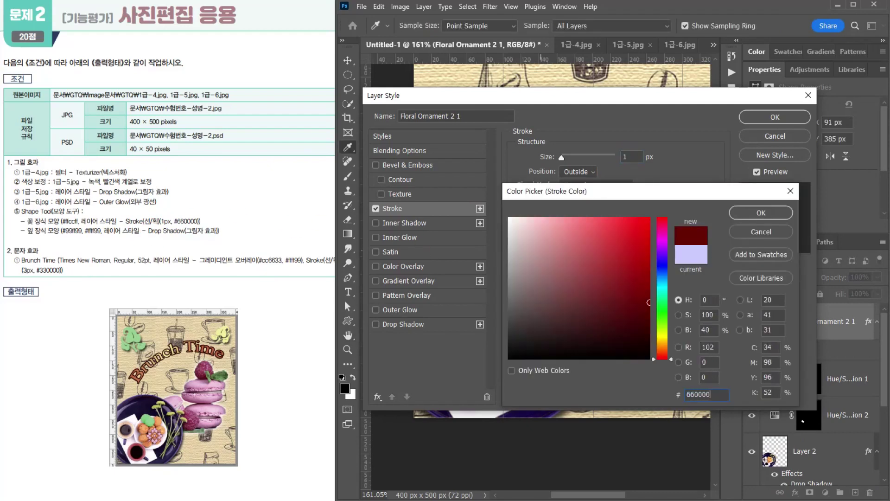
key("Return")
left_click(767, 120)
key("v")
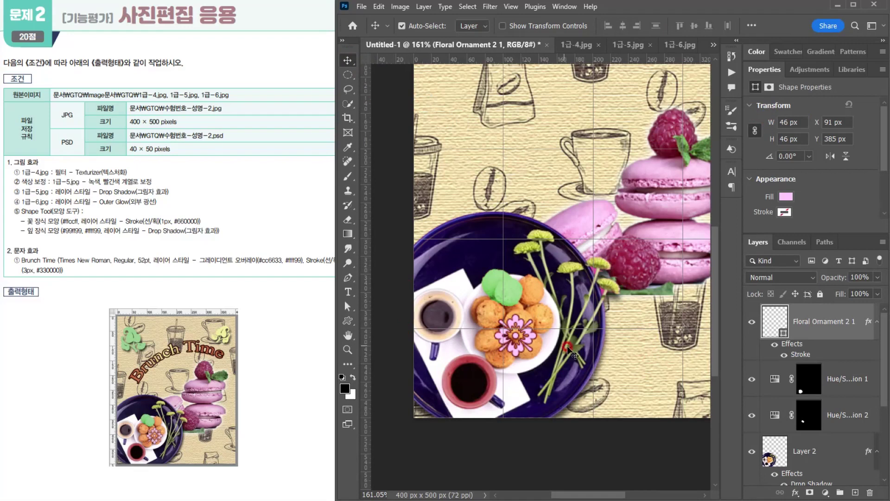
- Place a Leaf Ornament 3 custom shape about 73 × 75 px near the upper-left corner of the canvas
scroll(574, 351, "down", 1)
scroll(573, 349, "down", 3)
left_click_drag(621, 267, 558, 307)
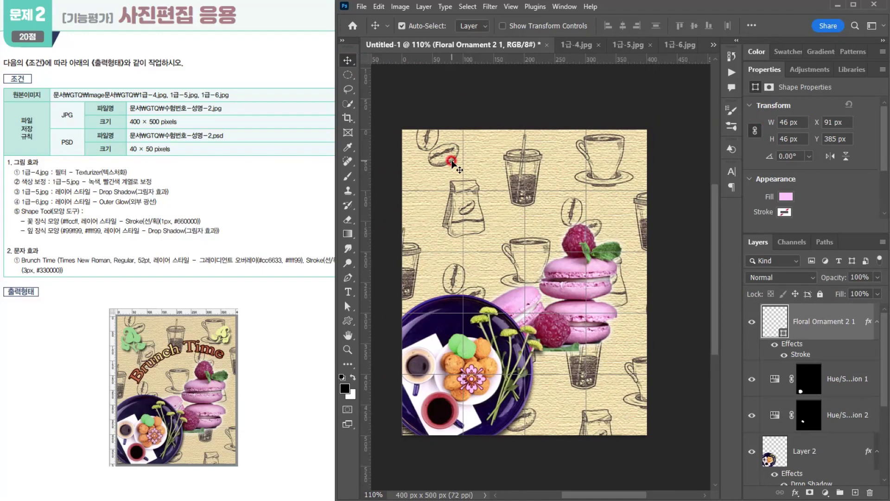
left_click(347, 321)
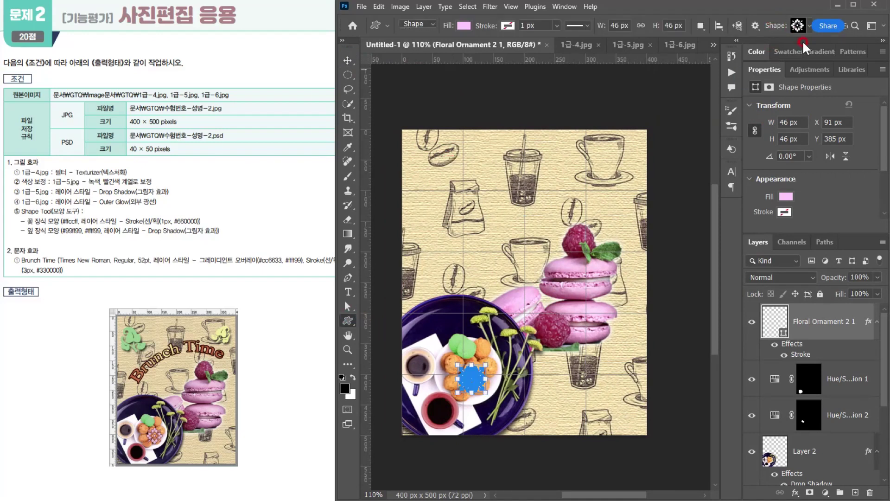
left_click(808, 26)
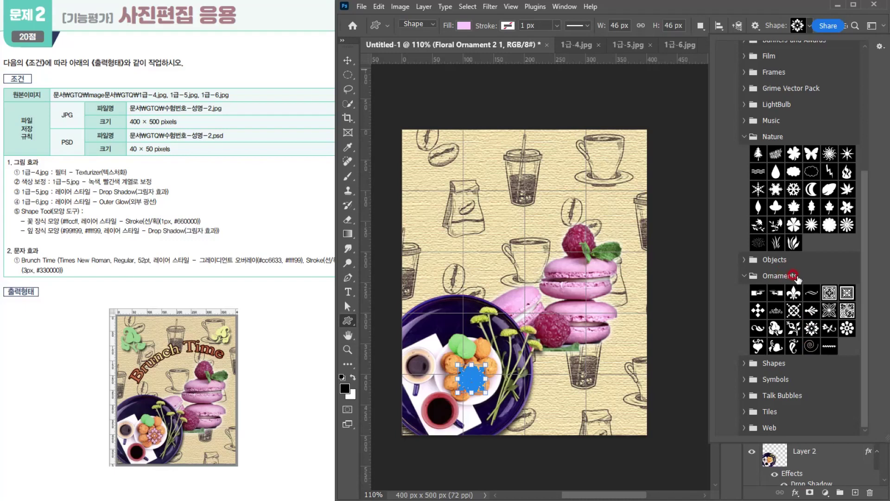
left_click(776, 330)
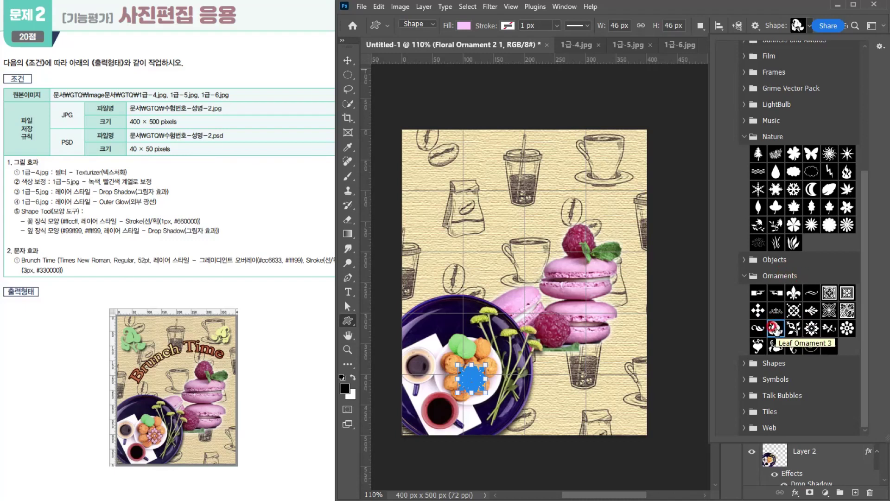
double_click(775, 328)
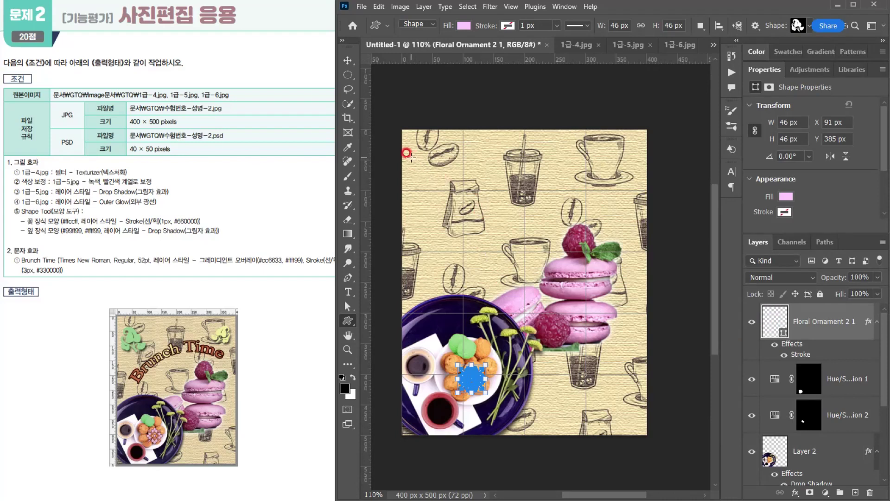
left_click_drag(405, 149, 450, 204)
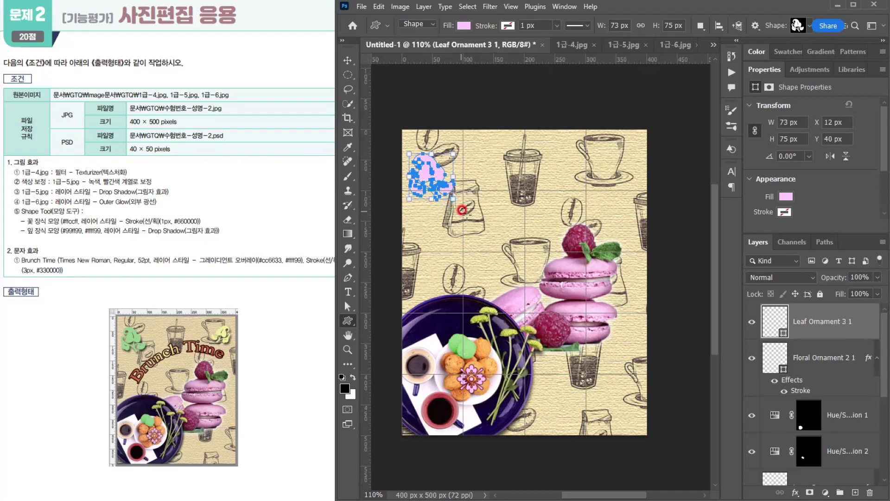
- Set the leaf ornament's fill colour to #99ff99
double_click(774, 321)
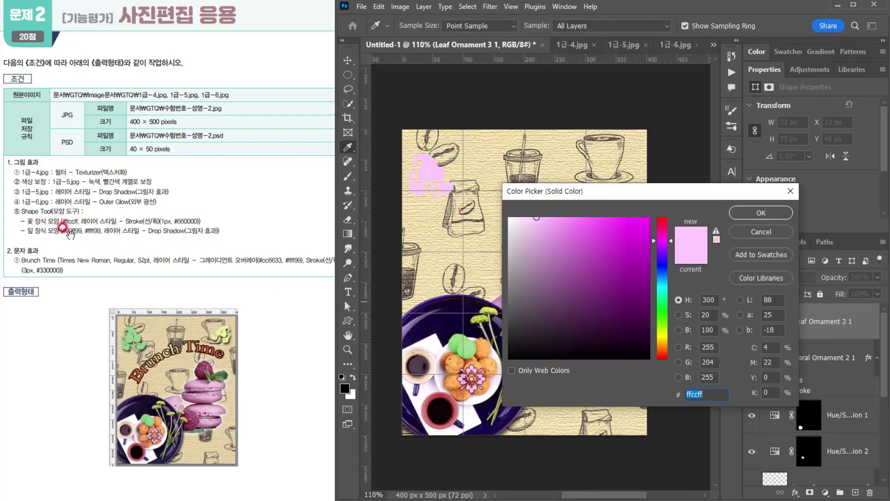
type("99ff99")
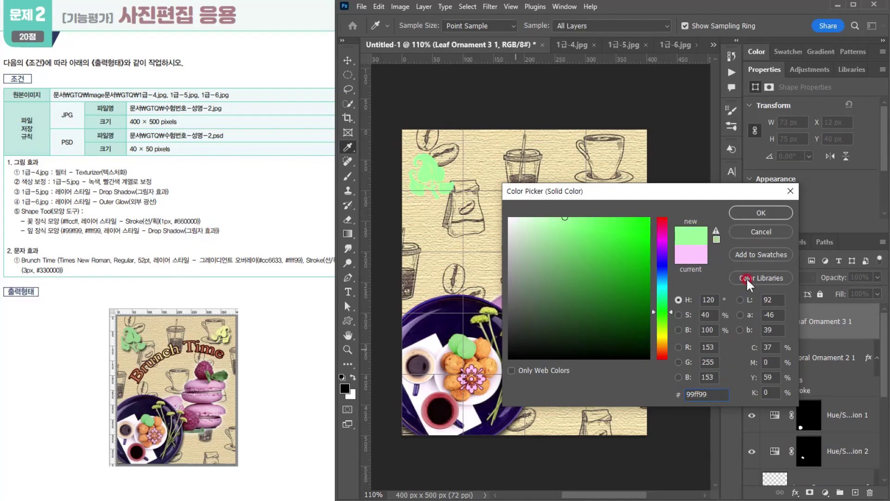
left_click(755, 213)
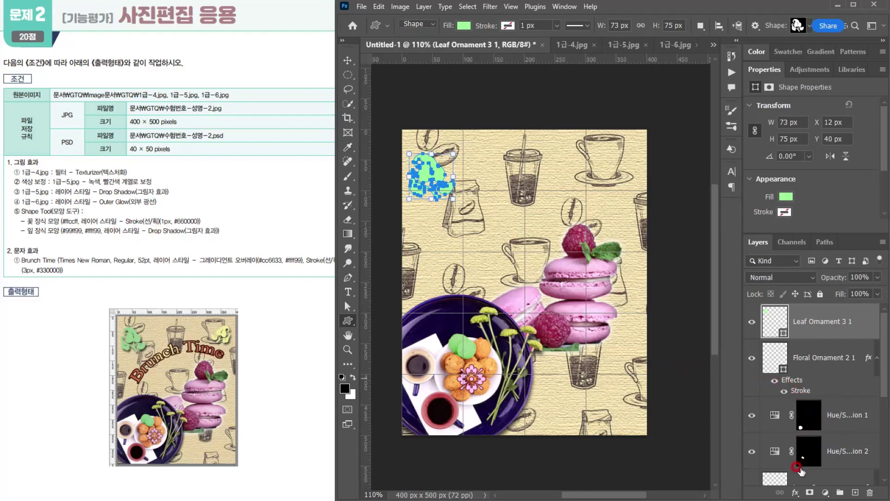
- Add a Drop Shadow layer style to the leaf ornament with its default settings
left_click(793, 492)
left_click(802, 479)
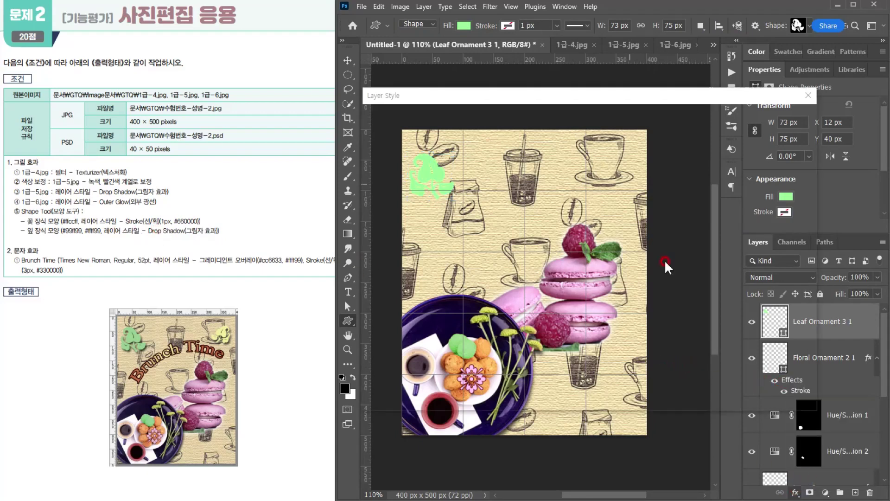
left_click(775, 117)
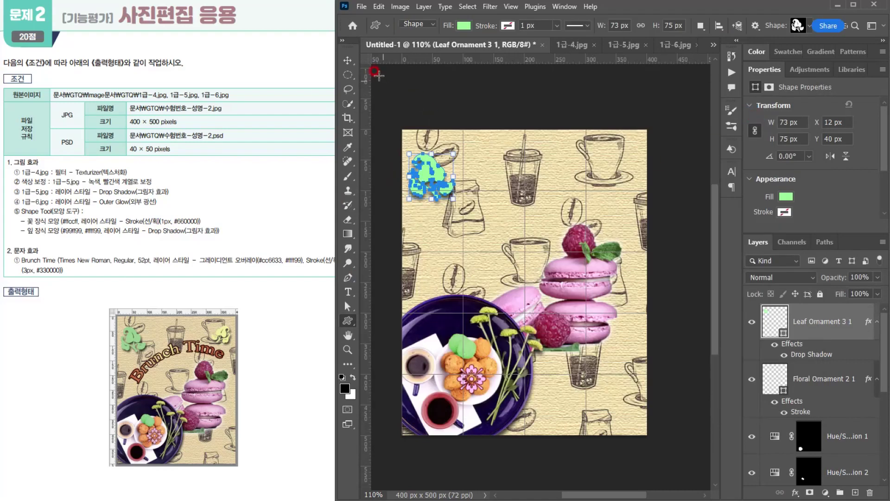
- Duplicate the leaf ornament, then scale the copy to about 83% and move it over the cup near the canvas's upper-right corner
left_click(348, 62)
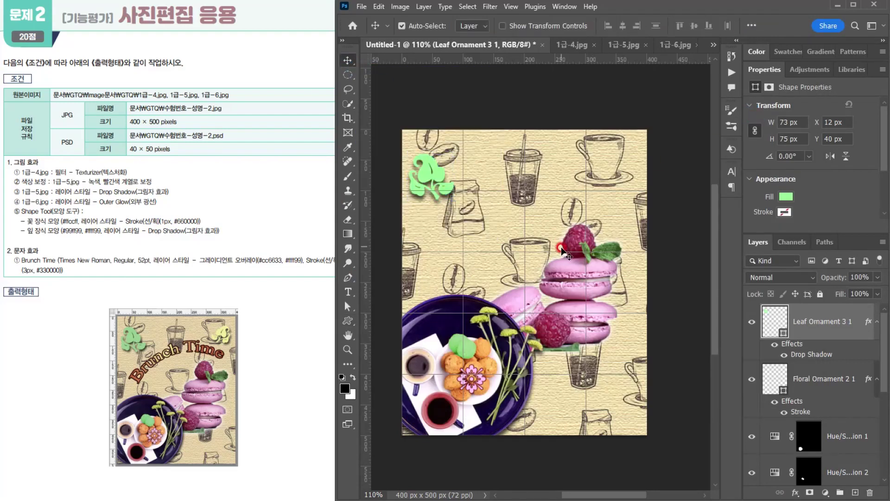
left_click(494, 225)
left_click(437, 175)
key("ctrl+j")
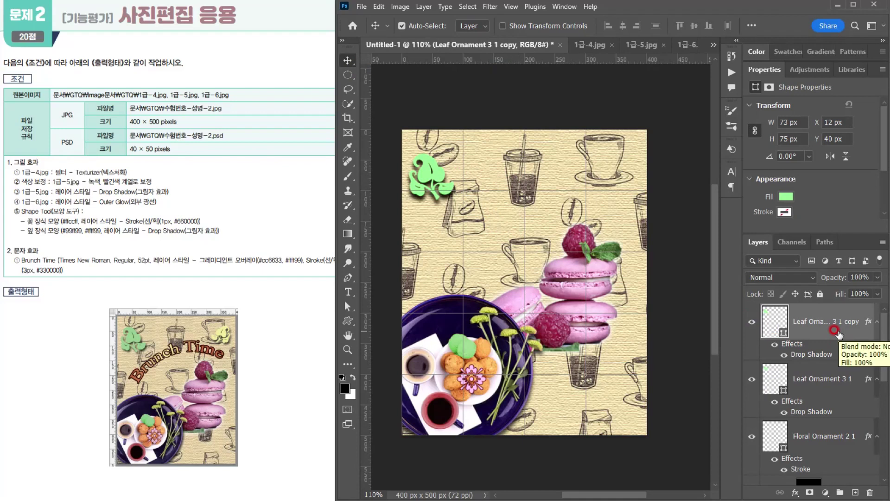
key("ctrl+t")
left_click_drag(431, 174, 608, 161)
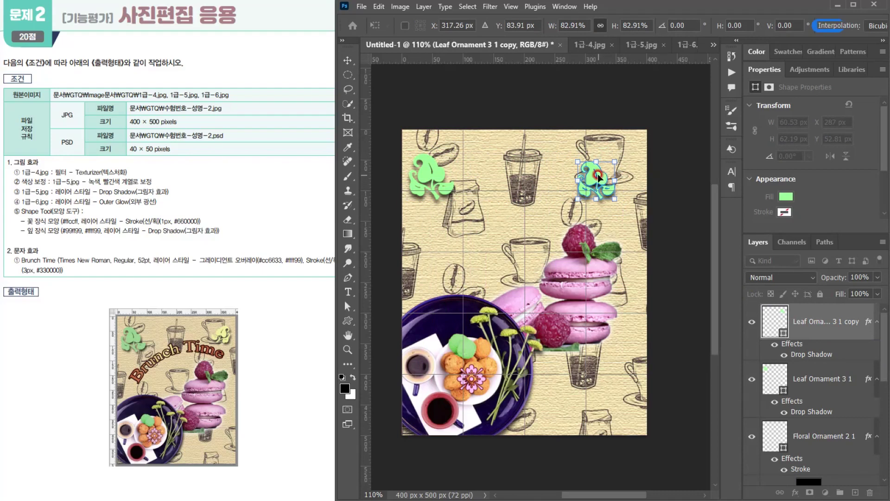
- Flip the leaf copy horizontally and fine-tune its position to about X 335 px, Y 72 px
right_click(598, 177)
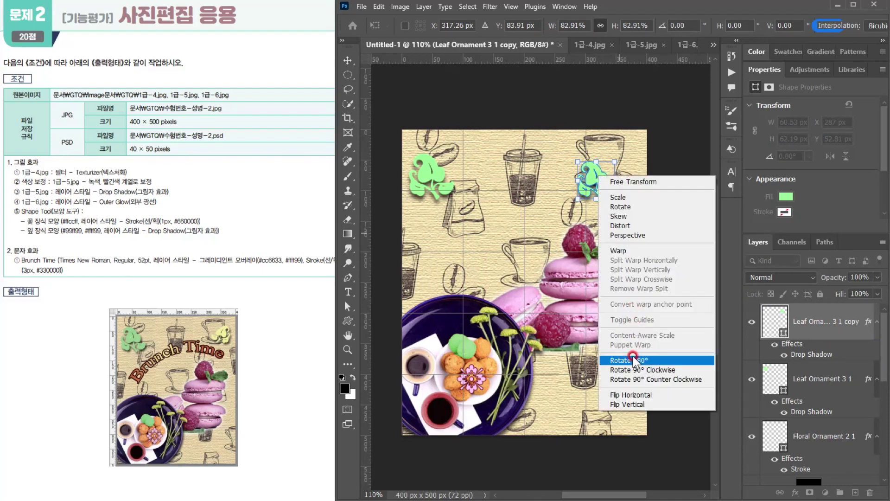
left_click(629, 396)
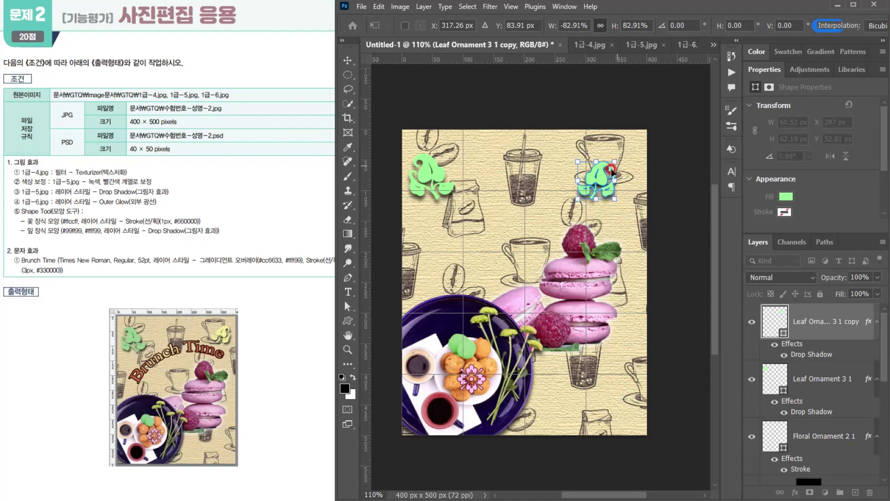
left_click_drag(598, 177, 606, 175)
key("Right")
key("Right")
key("Right")
key("Right")
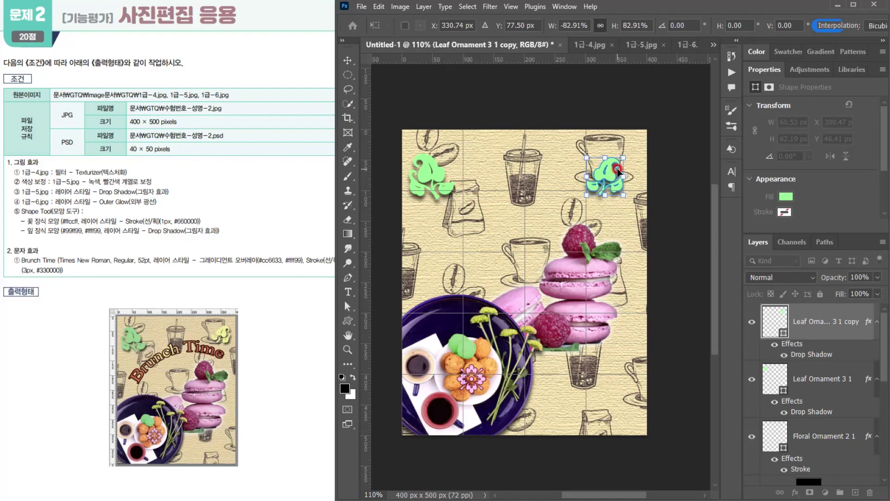
key("Up")
key("Up")
key("Up")
key("Up")
key("Up")
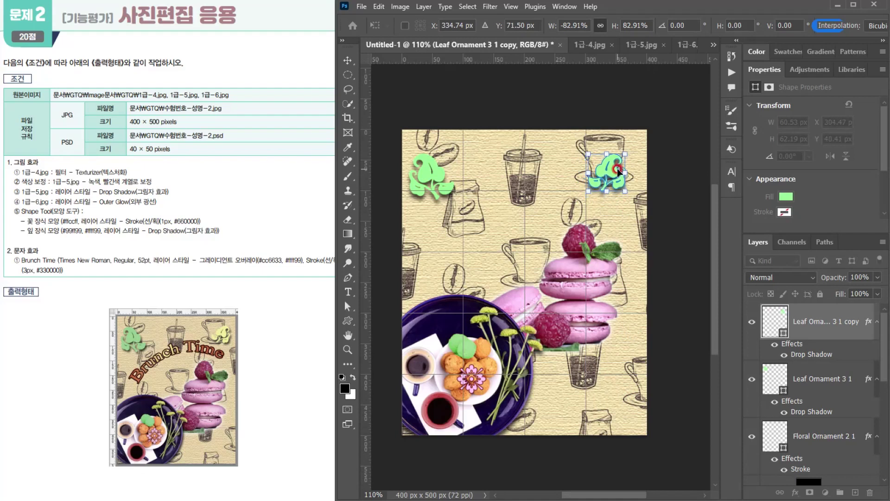
key("Return")
- Set the flipped leaf copy's fill colour to #ffff99
double_click(774, 322)
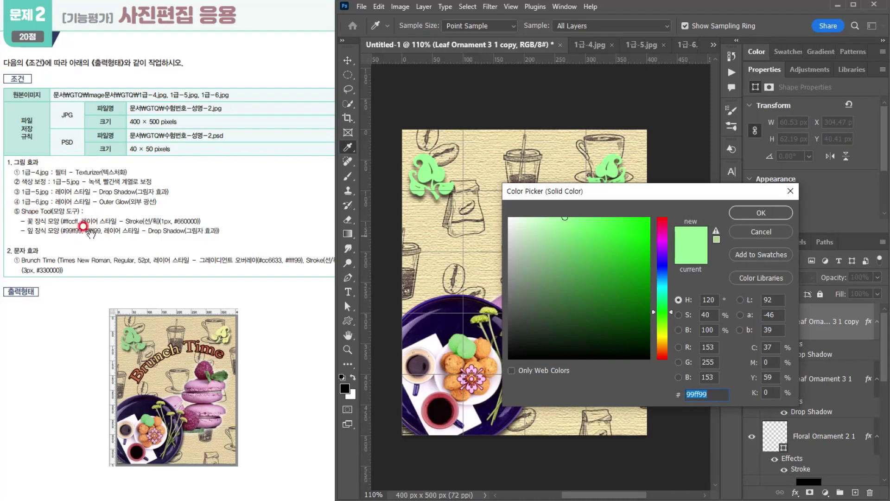
type("ff9")
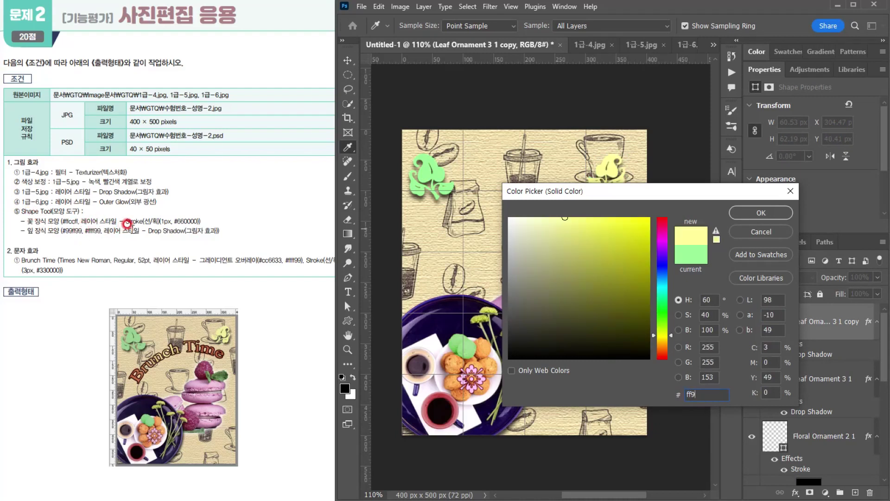
key("Return")
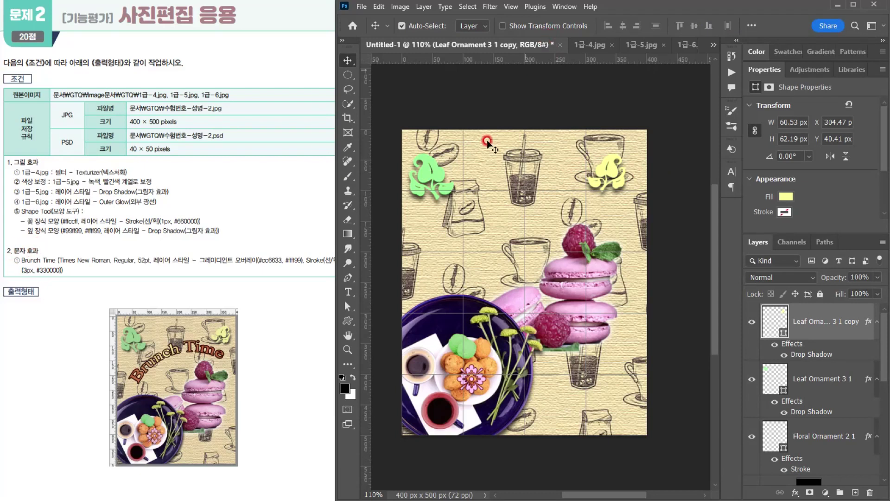
- Add a text layer reading "Brunch Time" across the canvas below the two leaf ornaments
left_click(348, 291)
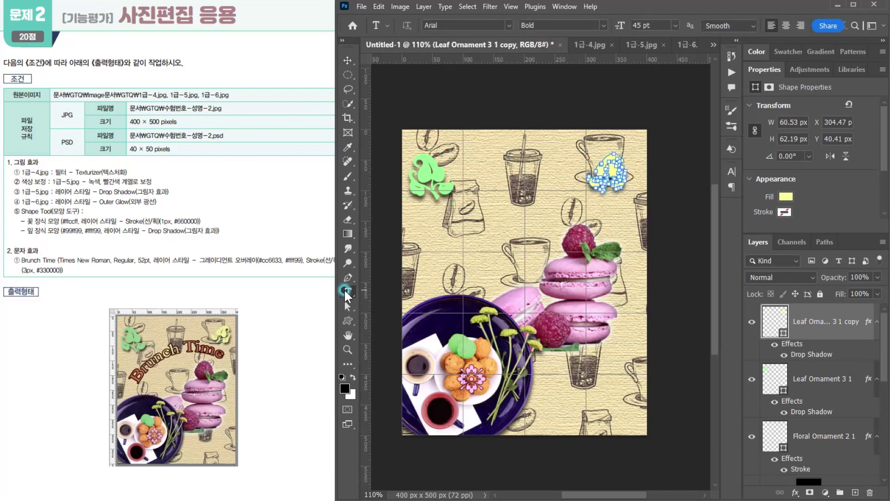
left_click(425, 235)
type("B")
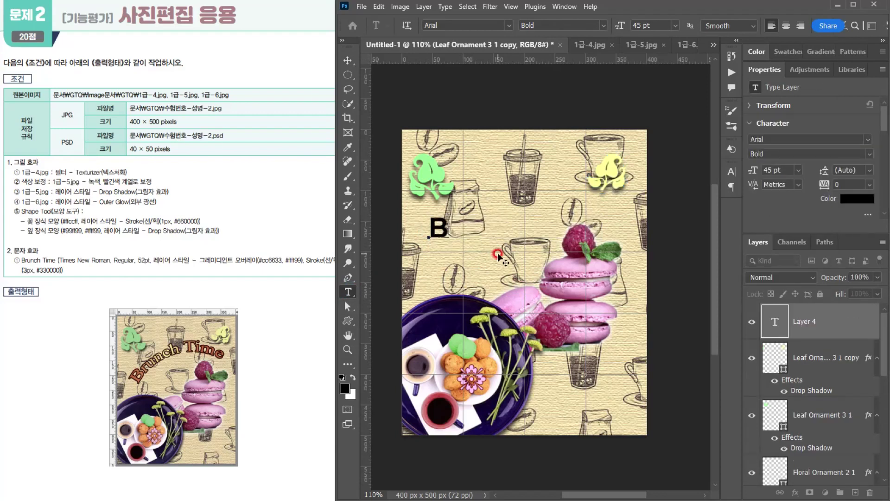
type("run")
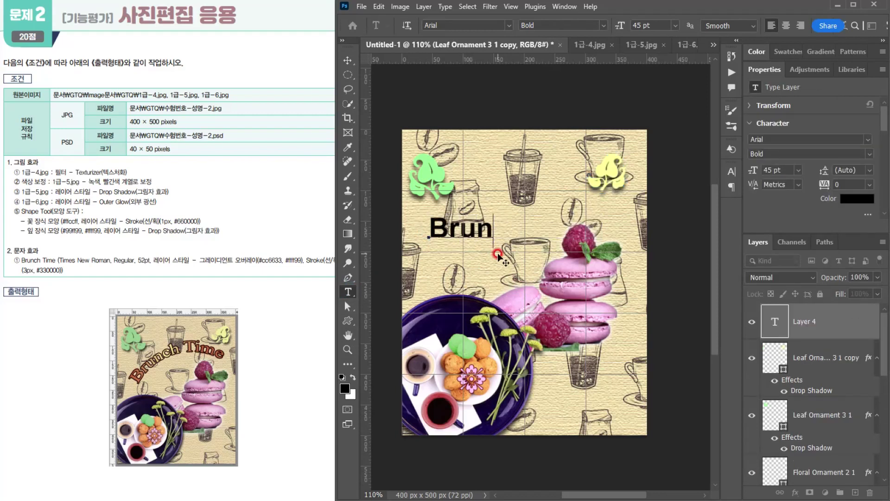
type("ch Time")
- Format the whole "Brunch Time" text in Times New Roman, Regular, 52 pt
key("ctrl+a")
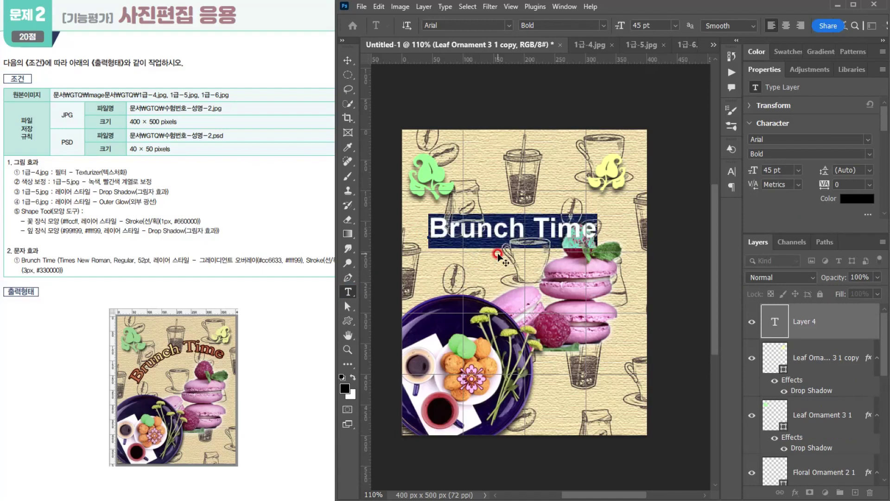
left_click(505, 27)
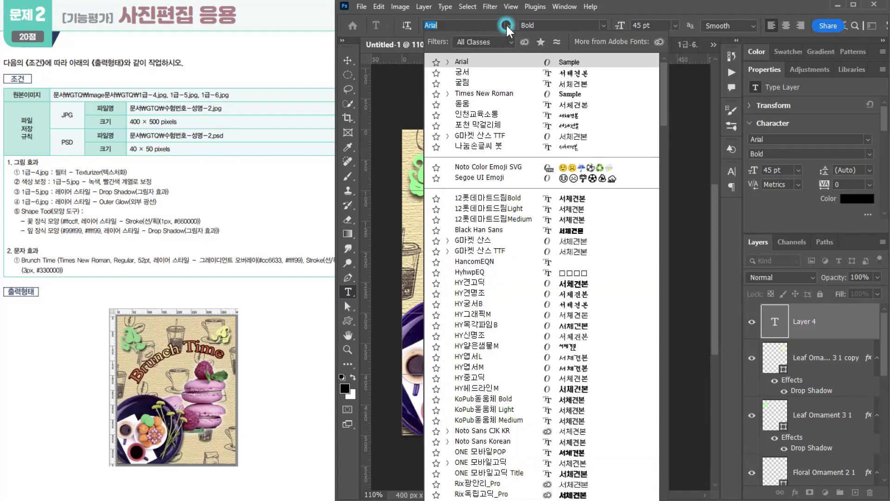
left_click(486, 95)
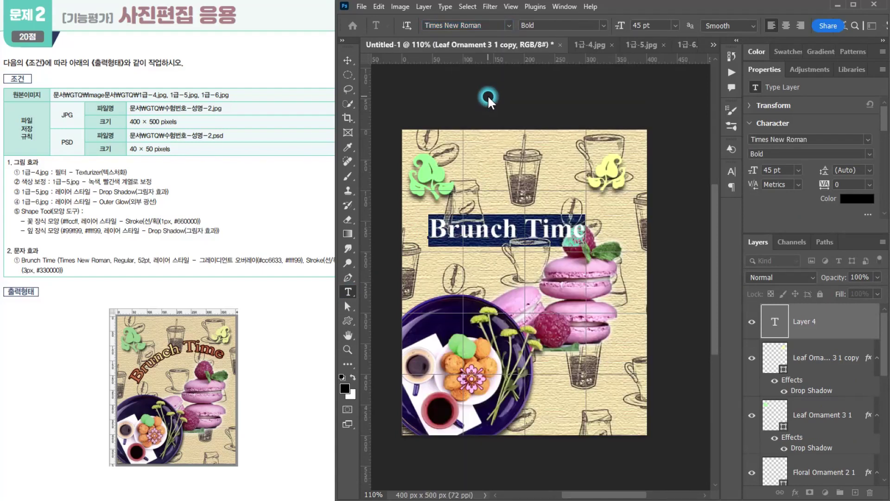
left_click(602, 25)
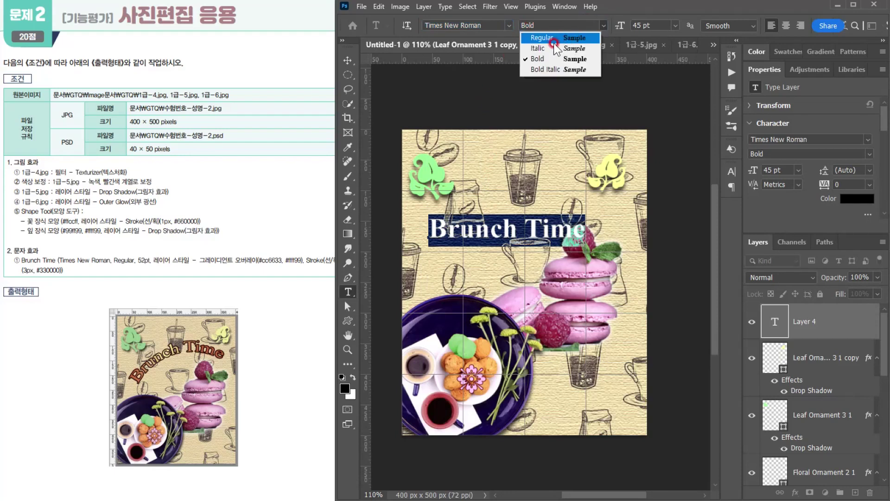
left_click(542, 38)
left_click(630, 25)
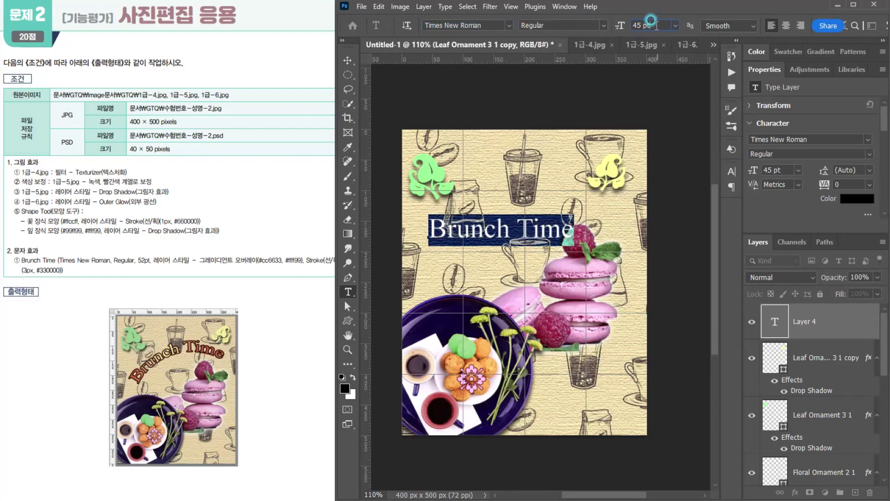
type("52")
key("Return")
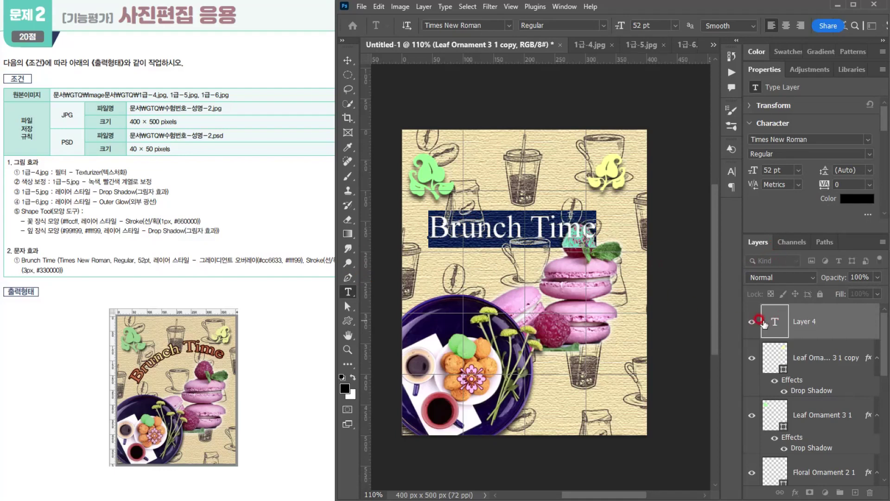
key("ctrl+Return")
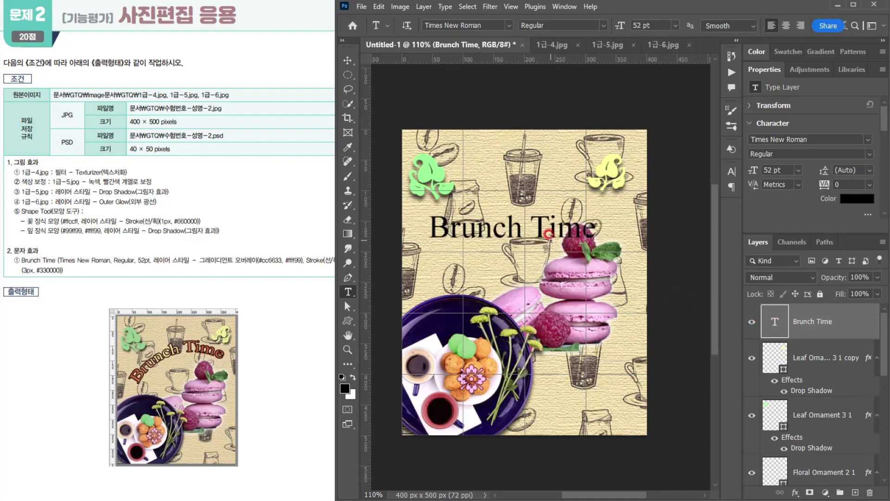
- Add a Gradient Overlay to the "Brunch Time" text and set the gradient's starting colour stop to #cc6633
left_click(795, 494)
left_click(799, 469)
left_click(589, 187)
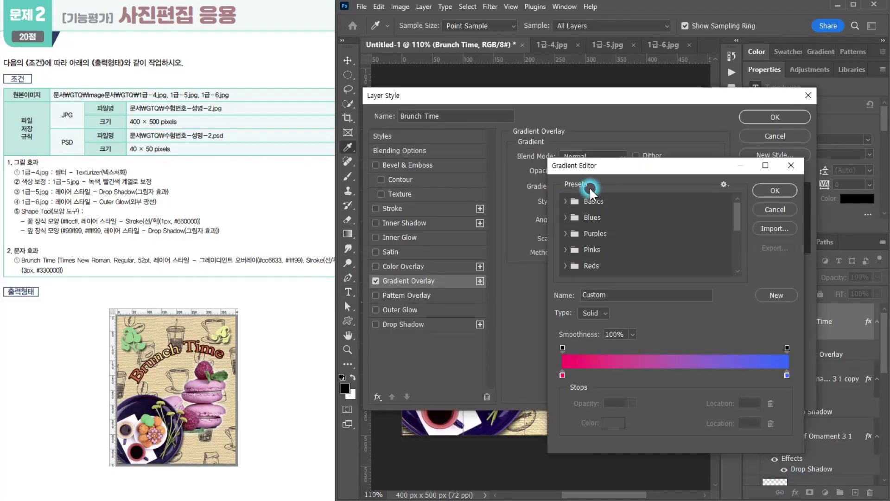
double_click(561, 375)
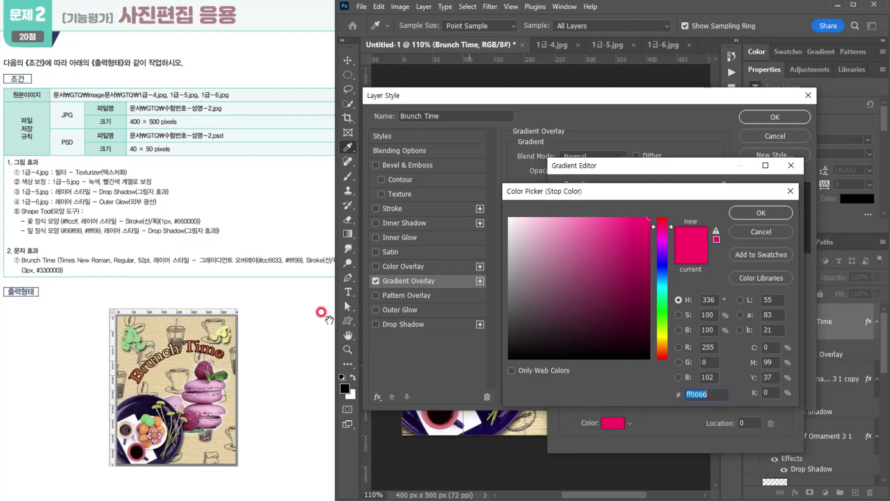
type("cc")
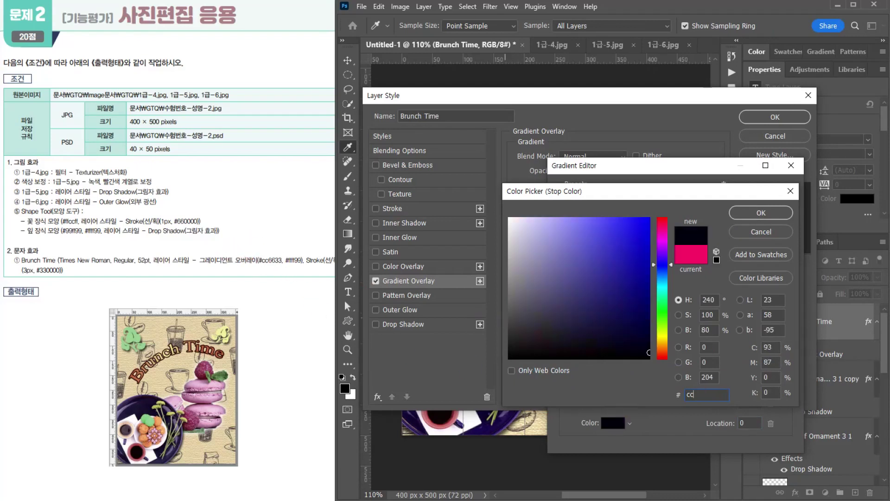
type("6633")
key("Return")
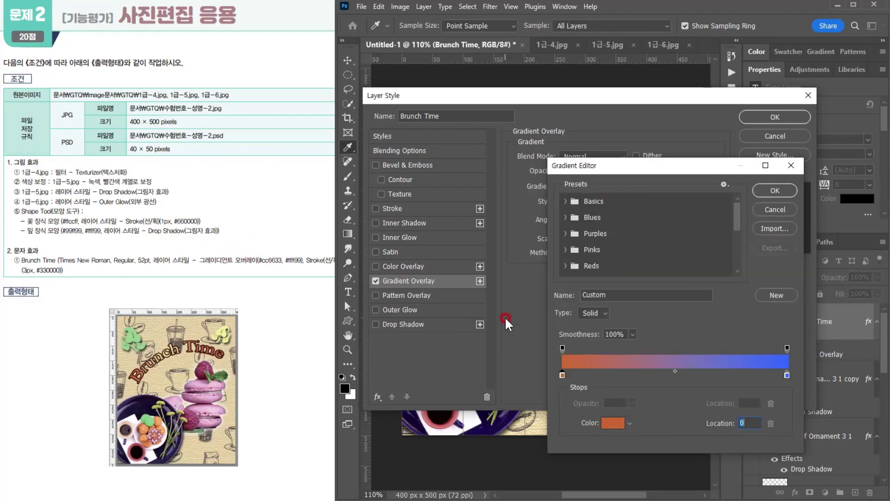
- Set the gradient's ending colour stop to #ffff99 and accept the edited gradient
double_click(789, 375)
type("ffff99")
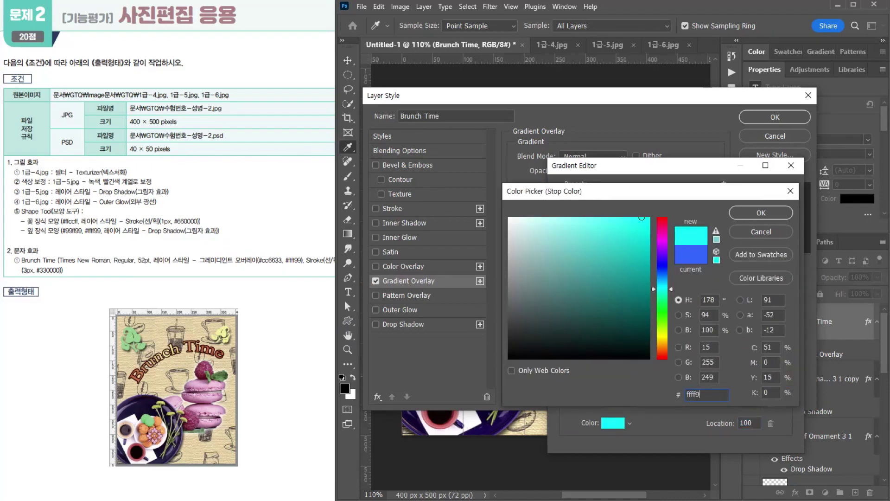
key("Return")
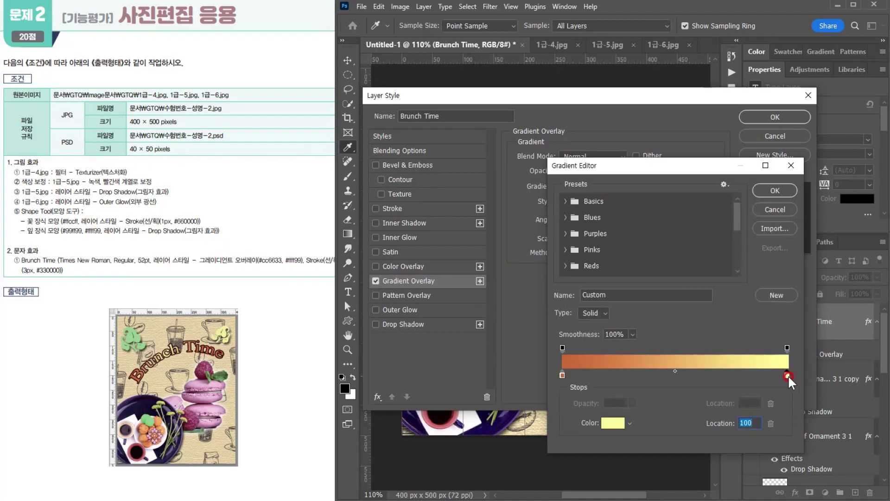
left_click(770, 190)
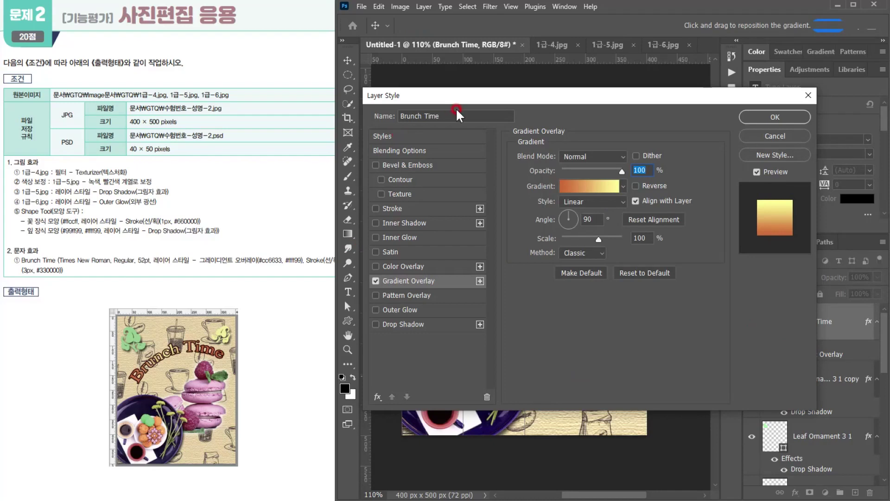
- Set the "Brunch Time" Gradient Overlay style to Reflected and reset its alignment, keeping the text visible above the dialog
left_click_drag(458, 97, 430, 338)
left_click_drag(434, 281, 436, 265)
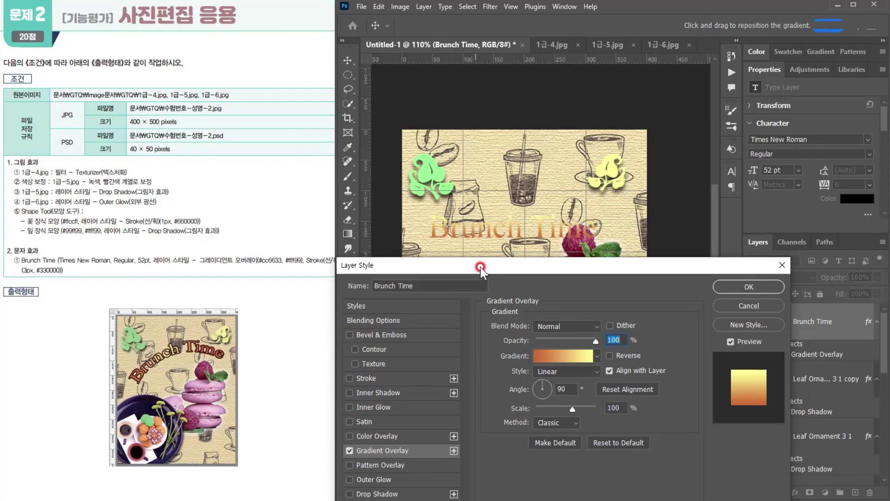
left_click_drag(481, 267, 483, 268)
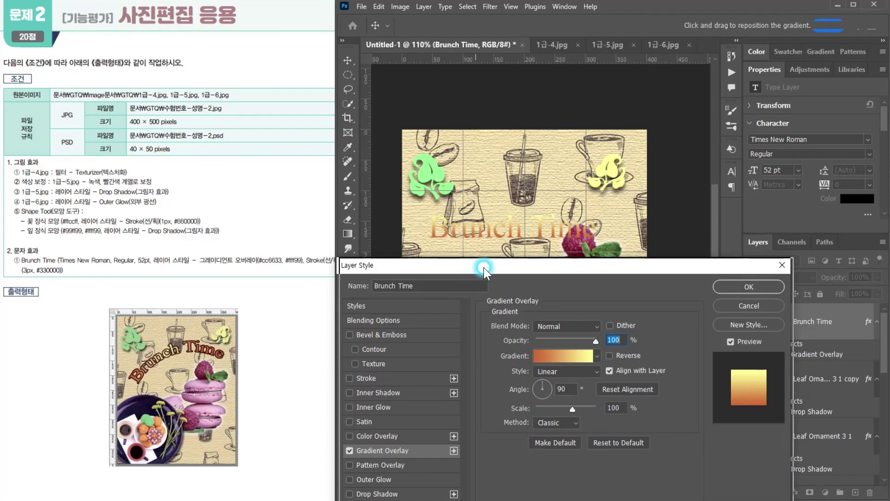
left_click(553, 371)
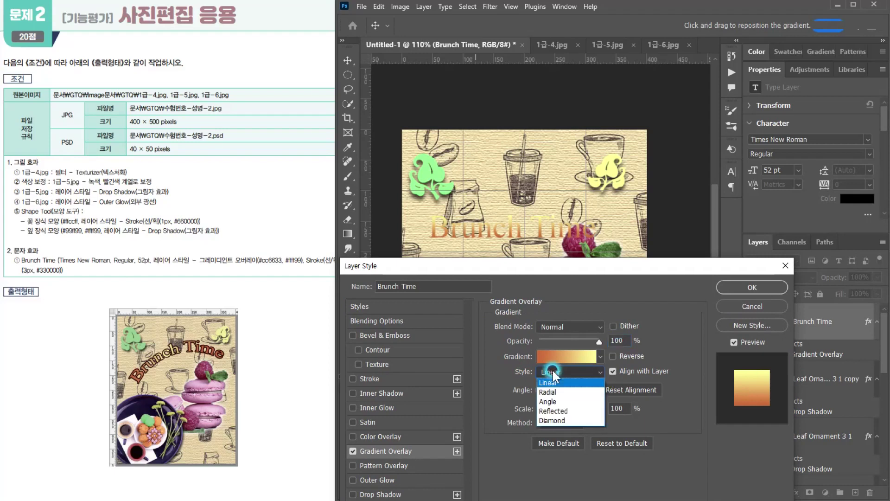
left_click(550, 412)
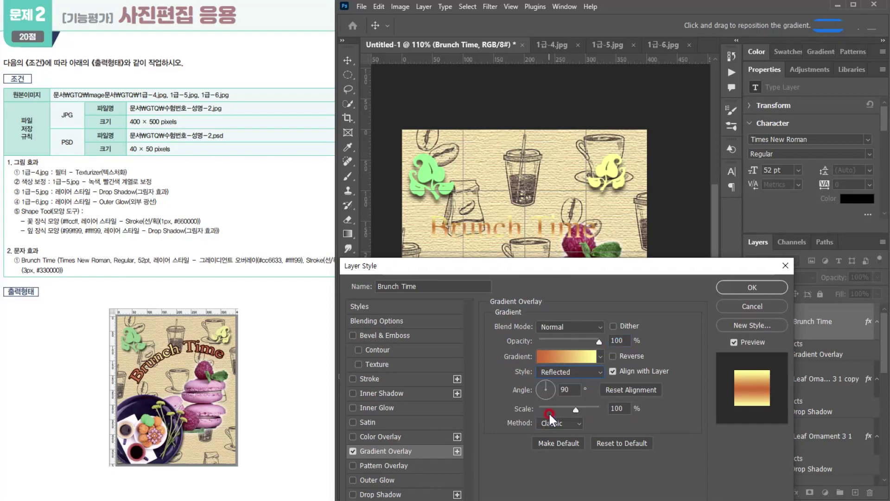
left_click_drag(501, 266, 500, 274)
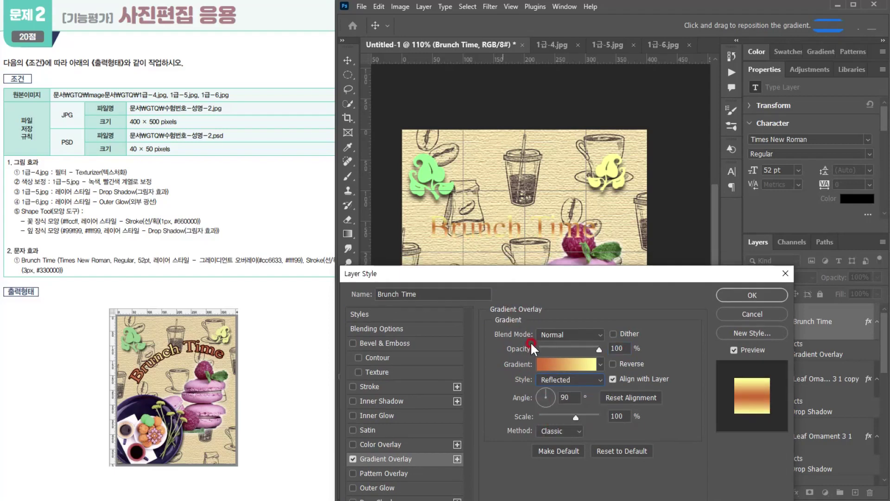
left_click(653, 397)
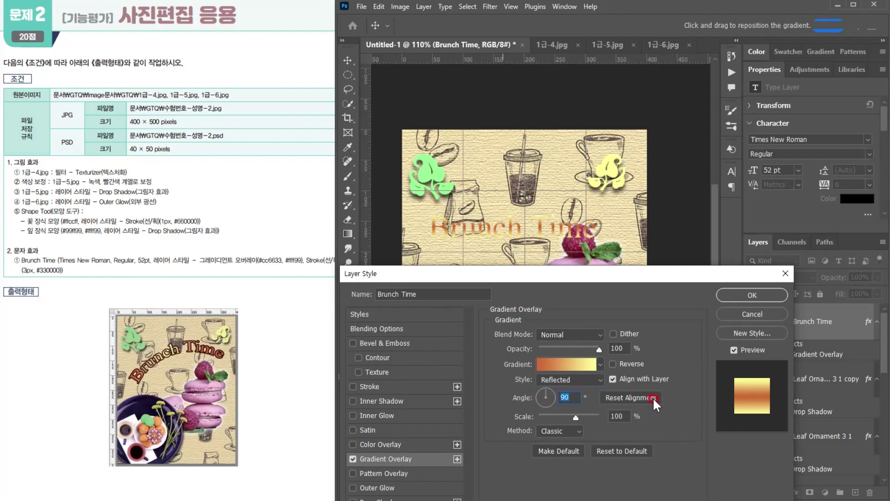
- Set the "Brunch Time" Gradient Overlay angle to 0° and reverse the gradient direction
left_click(752, 392)
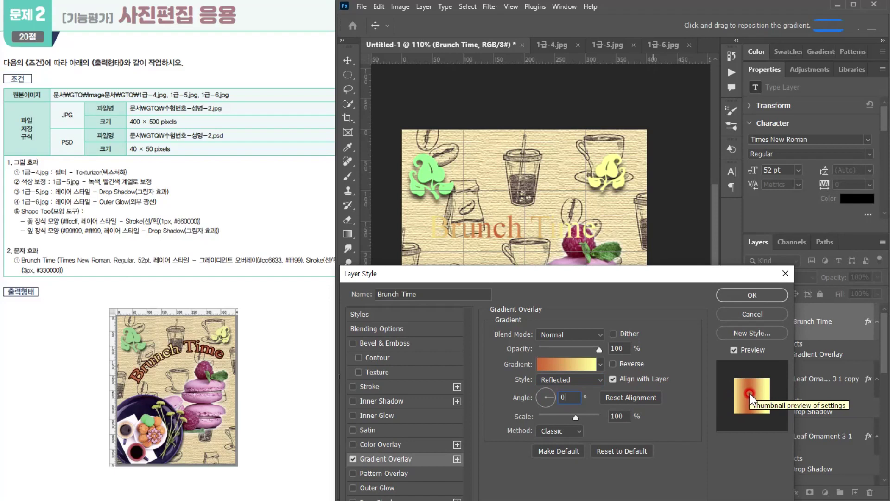
left_click(613, 363)
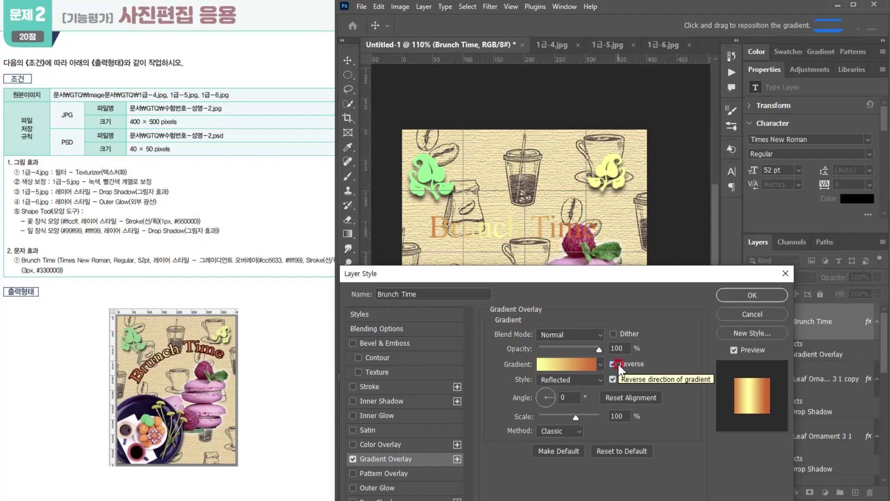
left_click(736, 419)
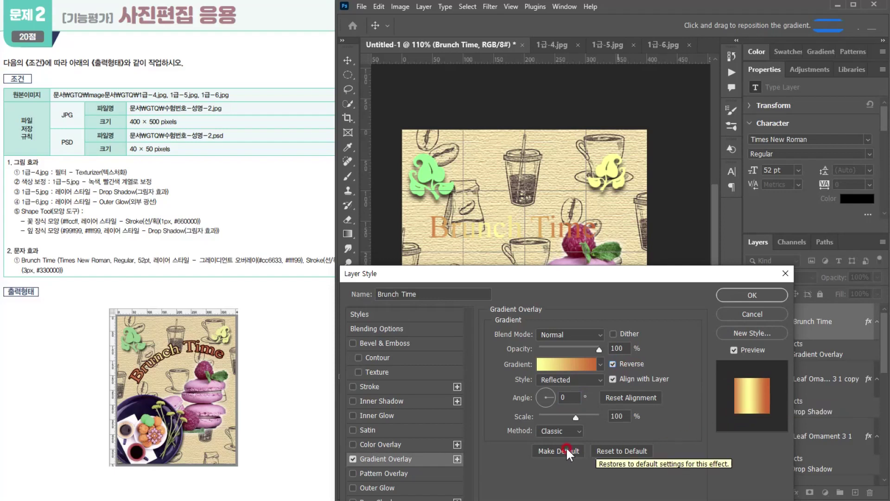
left_click(546, 383)
left_click(556, 412)
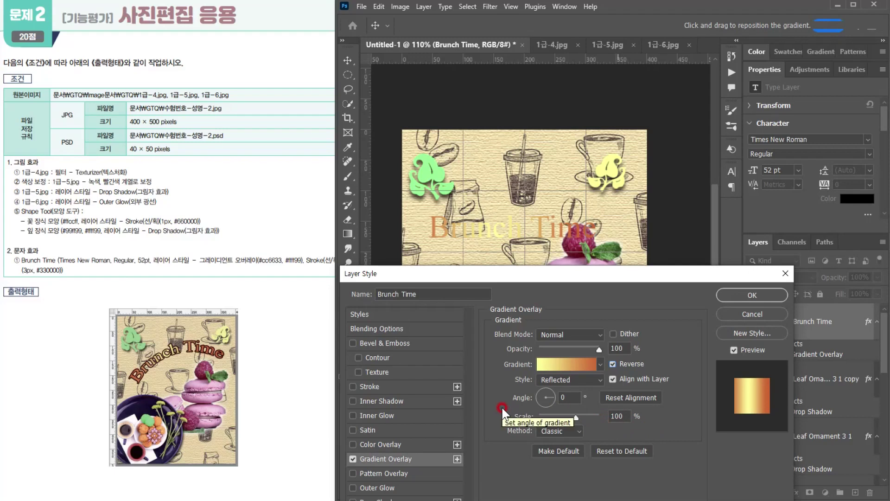
- Add a 3 px Stroke in #330000 to the "Brunch Time" text and accept the layer style
left_click(388, 384)
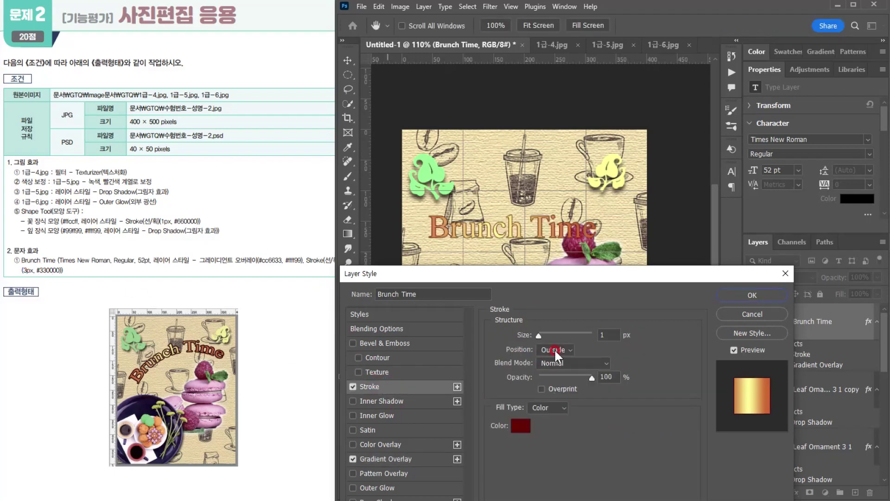
double_click(601, 334)
type("3")
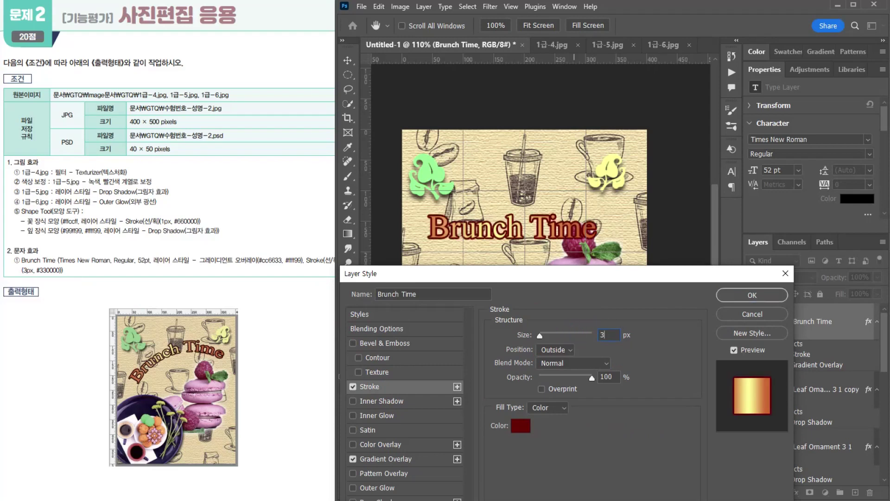
left_click(521, 425)
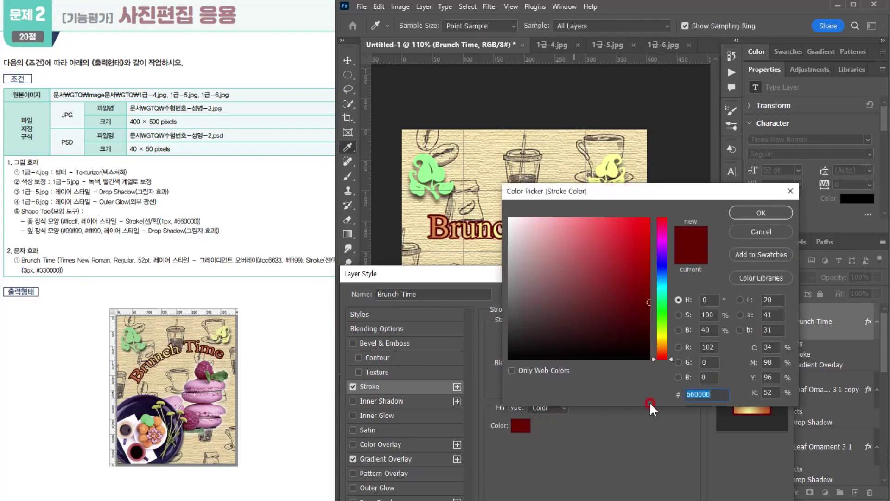
type("330000")
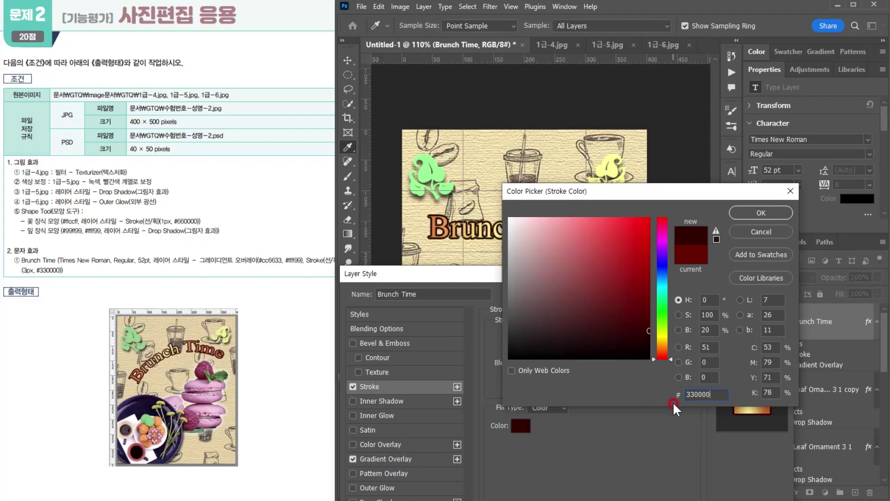
key("Return")
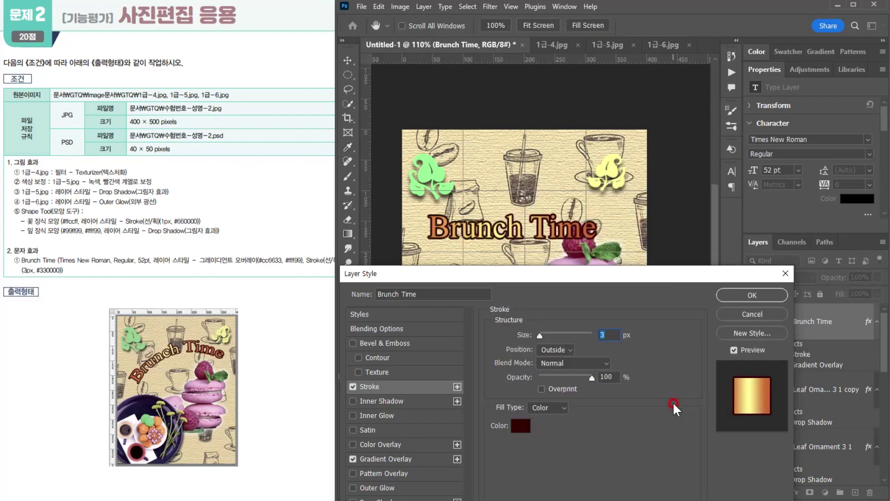
left_click(737, 295)
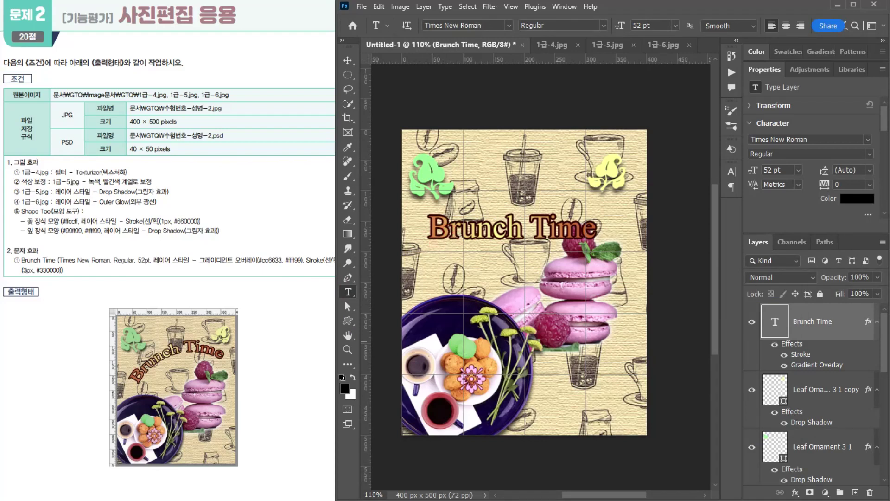
- Warp the "Brunch Time" text with a horizontal Arc at +50% bend
left_click(846, 25)
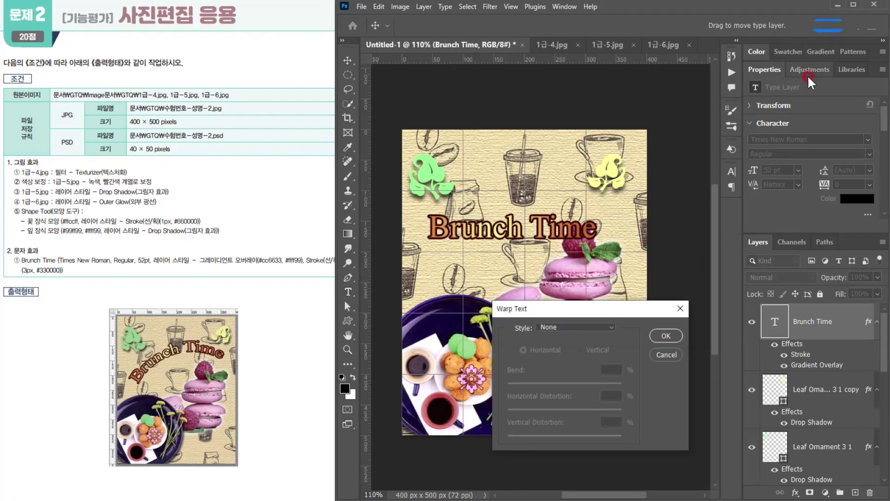
left_click(556, 326)
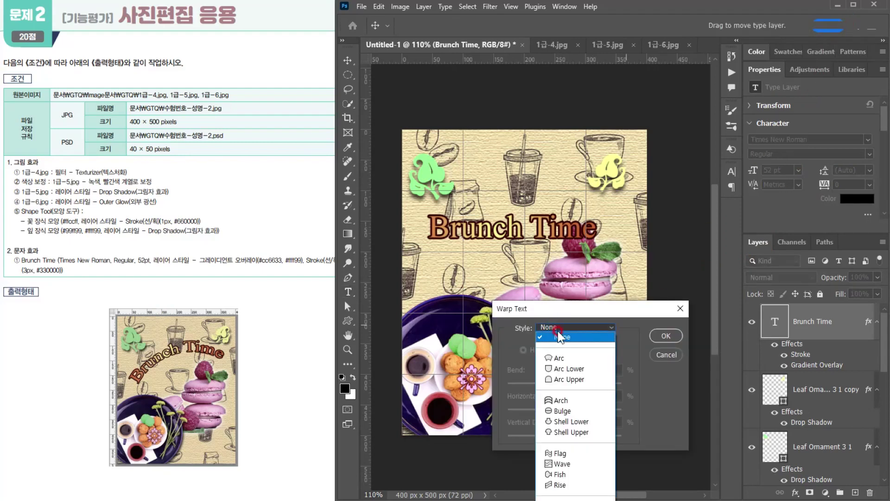
left_click(560, 359)
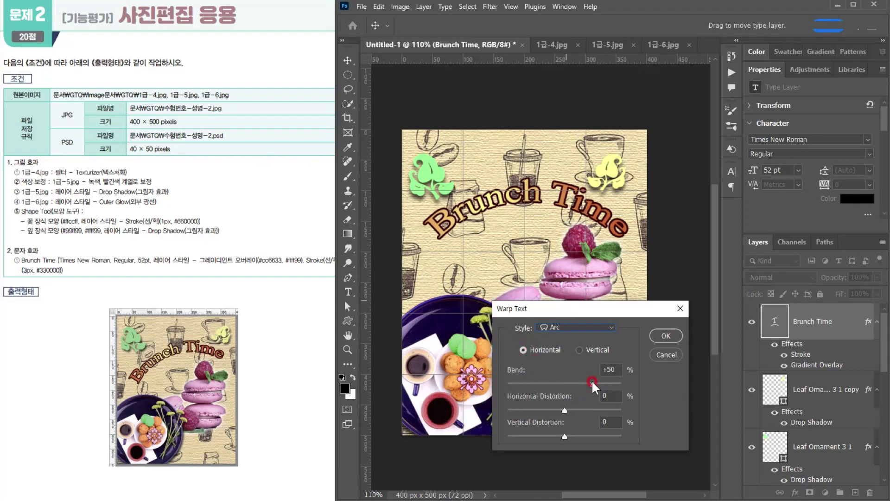
left_click(662, 342)
- Rotate the "Brunch Time" text about 20° counter-clockwise and place it between the leaf ornaments and the macarons, as in the sample
key("ctrl+t")
left_click_drag(645, 256, 651, 211)
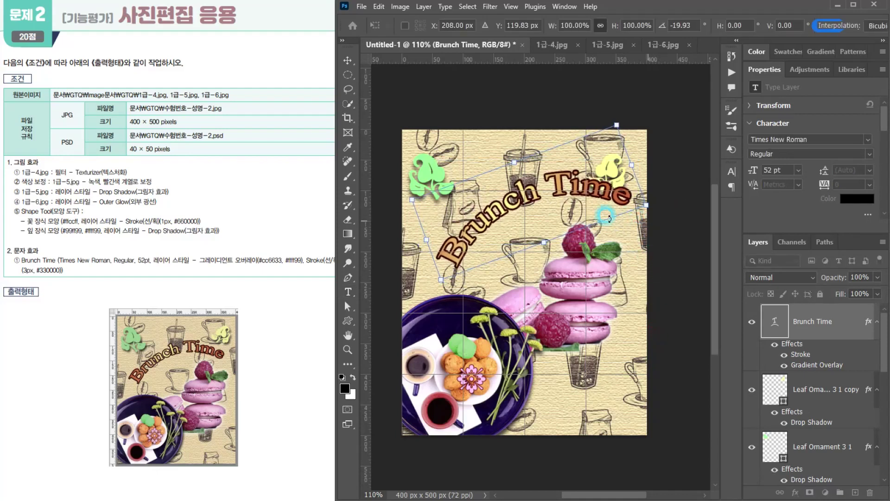
left_click_drag(557, 203, 536, 211)
key("Right")
key("Right")
key("Right")
key("Right")
key("Right")
key("Right")
key("Right")
key("Right")
key("Up")
key("Up")
key("Up")
key("Up")
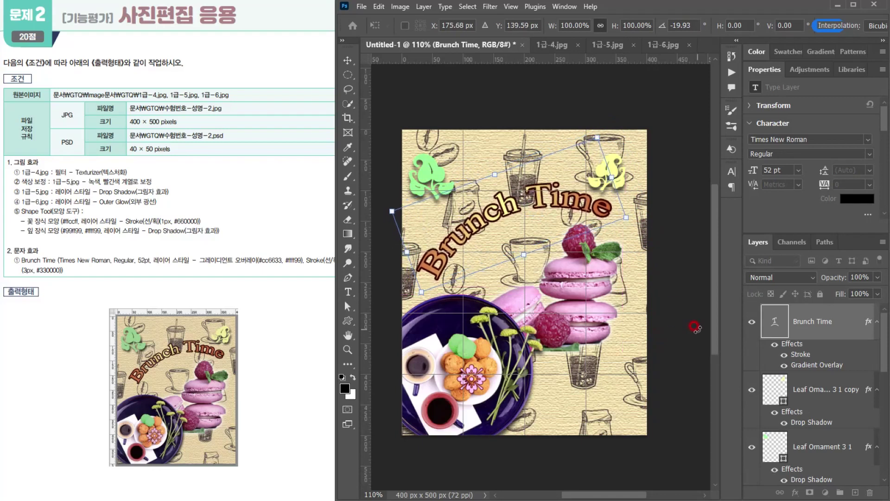
key("Return")
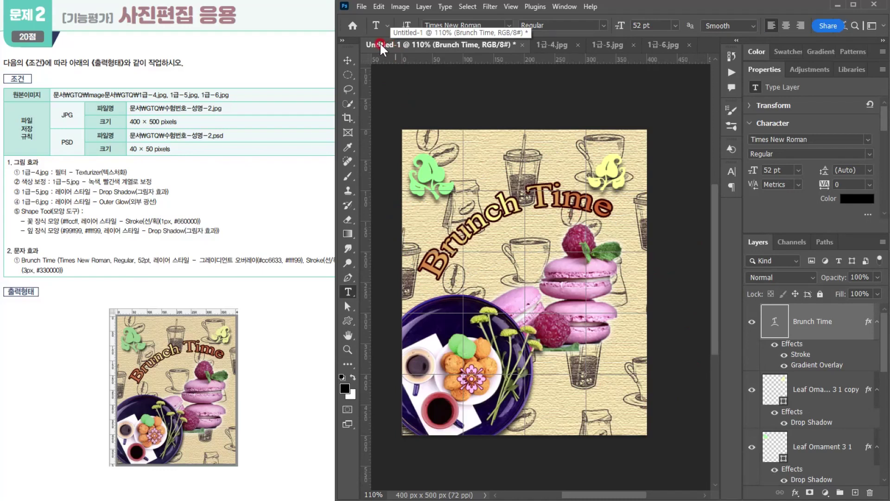
- Save the document as the Photoshop file 수험번호-성명-2.psd in the GTQ folder and accept the format options
left_click(362, 6)
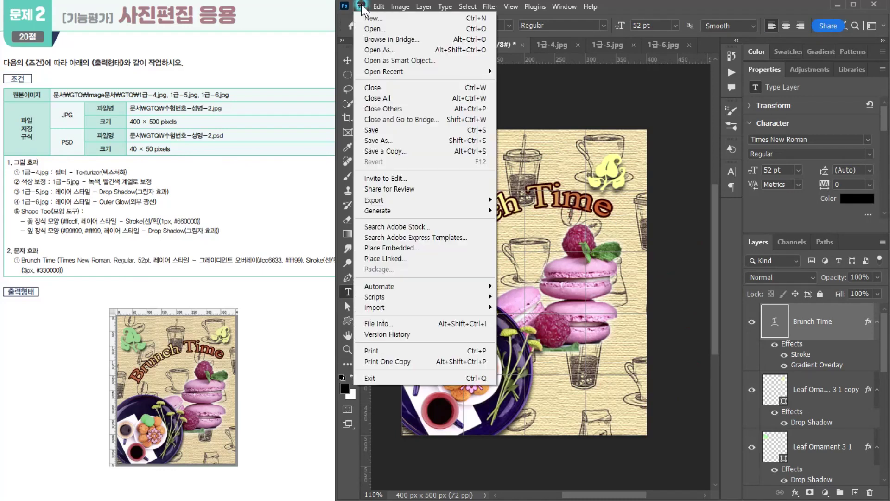
left_click(369, 130)
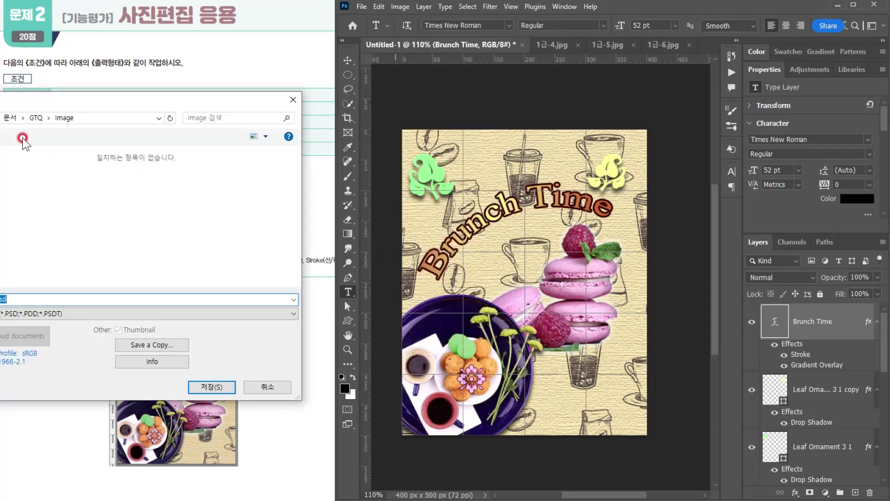
left_click(39, 118)
left_click_drag(54, 102, 93, 103)
left_click(83, 180)
double_click(120, 301)
type("2")
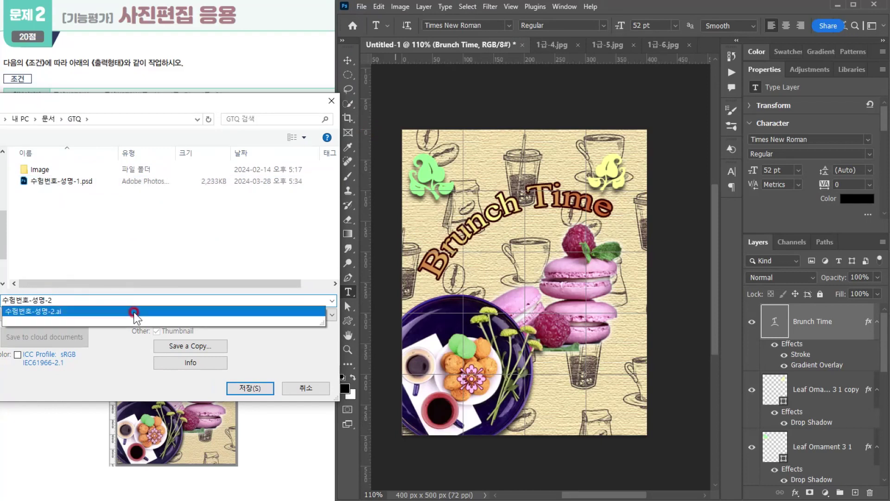
left_click(157, 389)
left_click(255, 389)
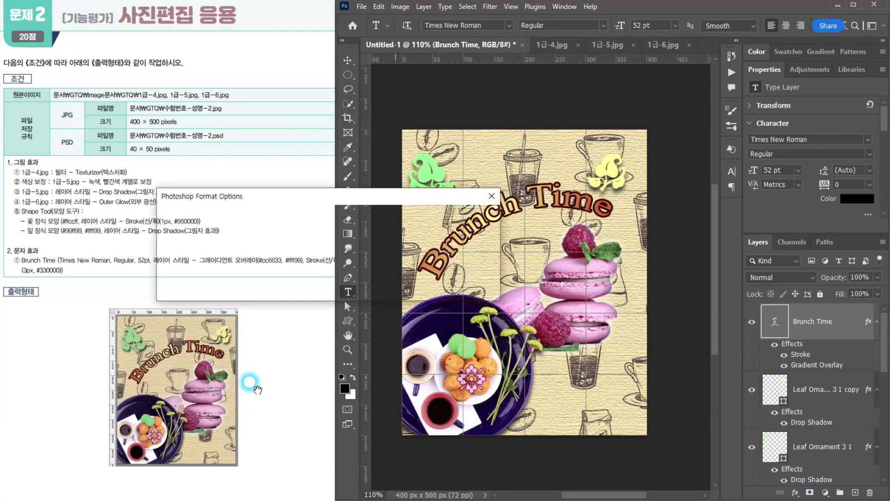
left_click(482, 241)
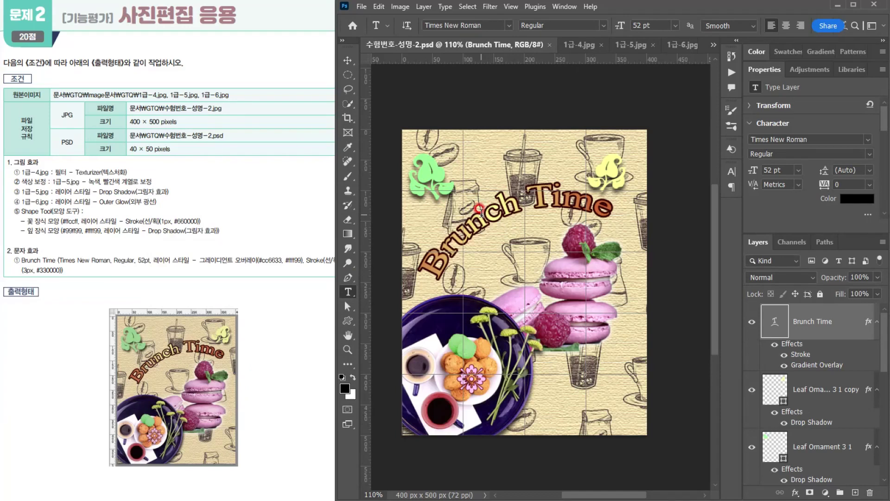
left_click(362, 6)
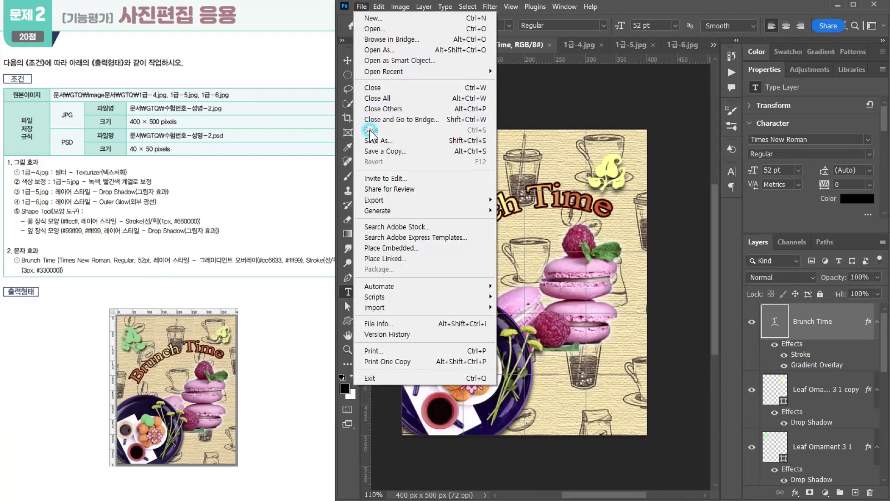
left_click(624, 6)
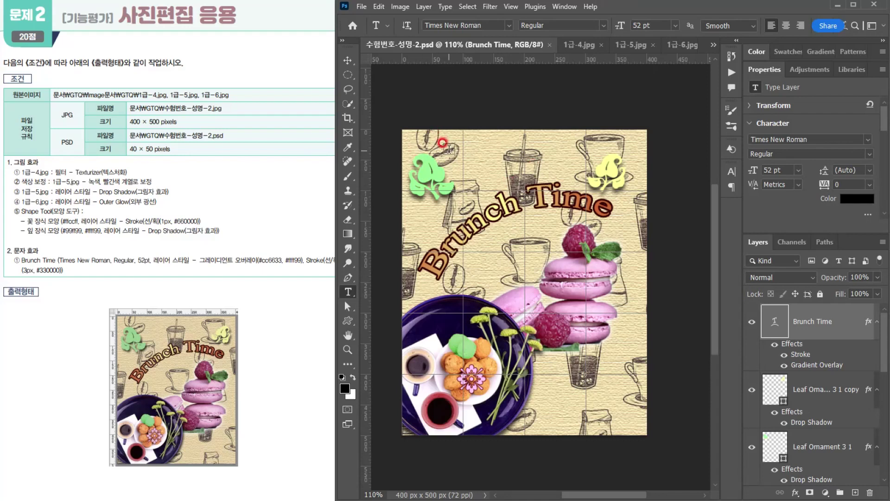
- Start saving a copy of the document in the GTQ folder and set its file format to JPEG
left_click(364, 6)
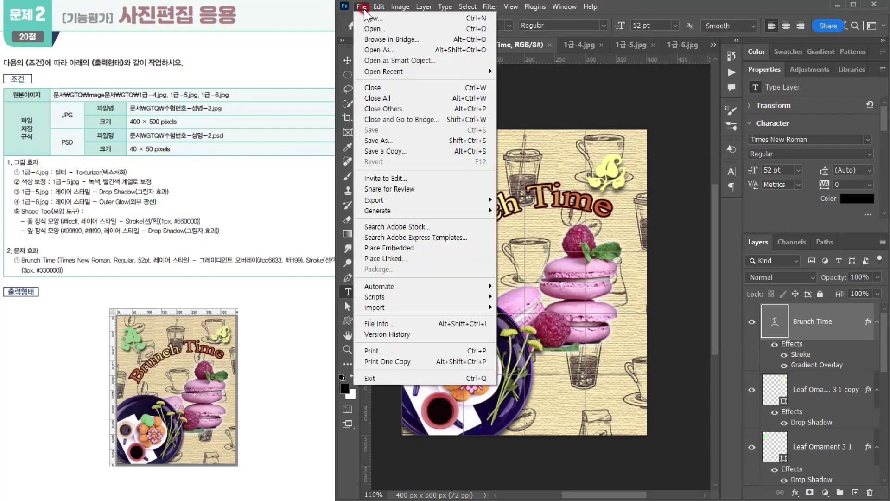
left_click(378, 140)
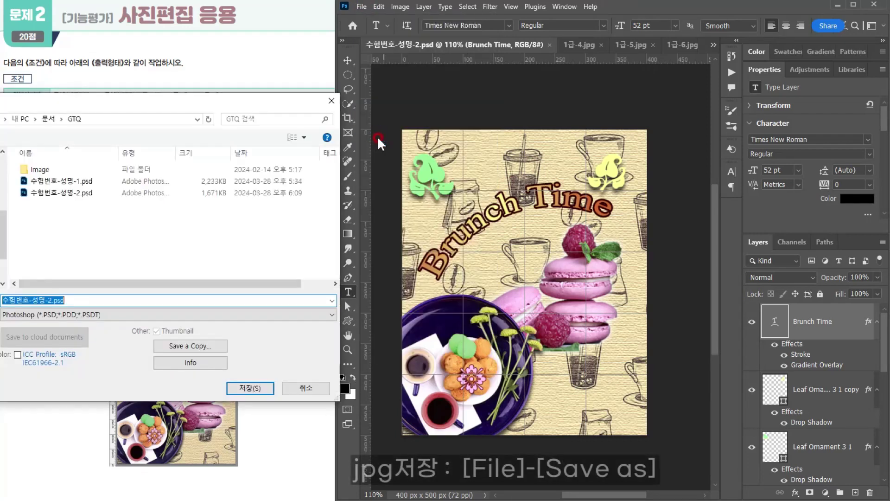
left_click(47, 316)
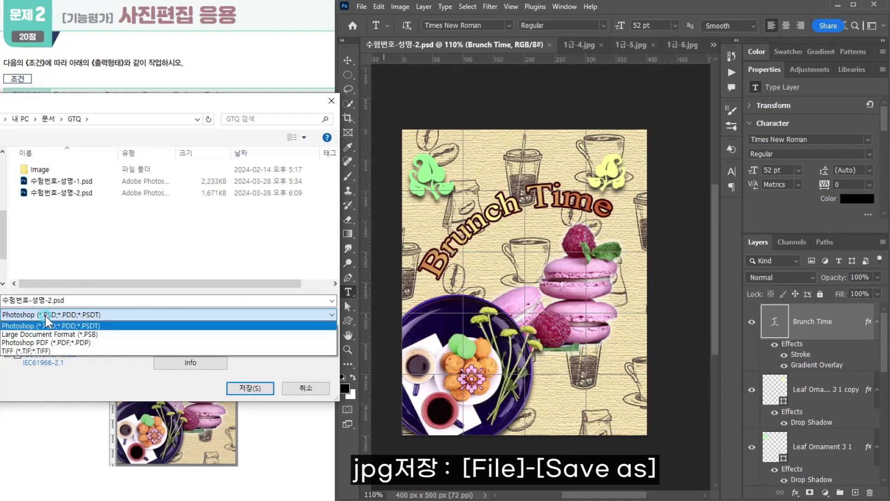
left_click(49, 367)
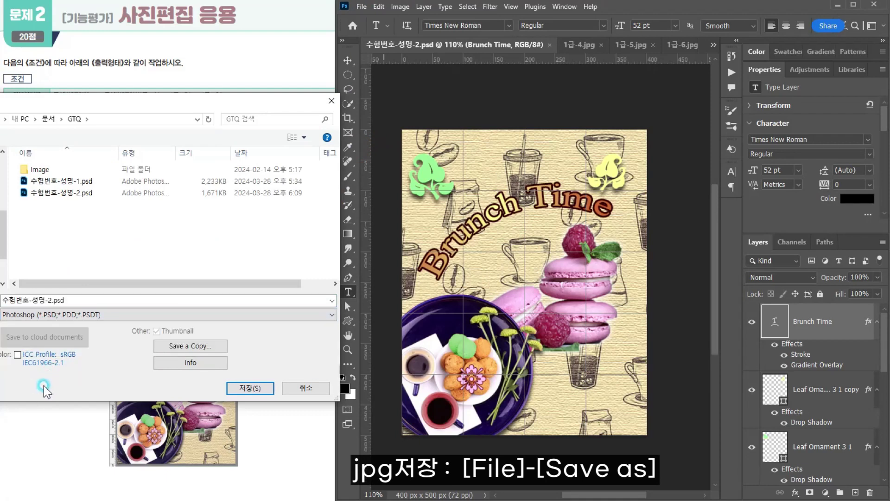
left_click(170, 346)
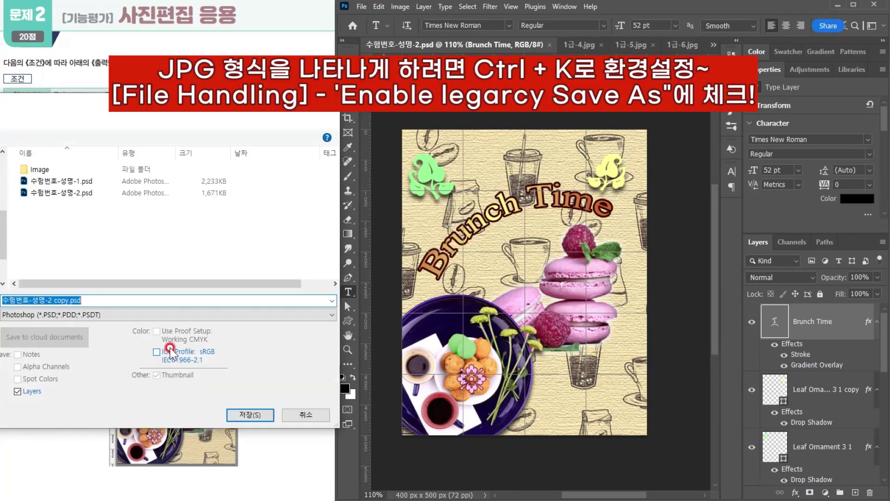
left_click(68, 315)
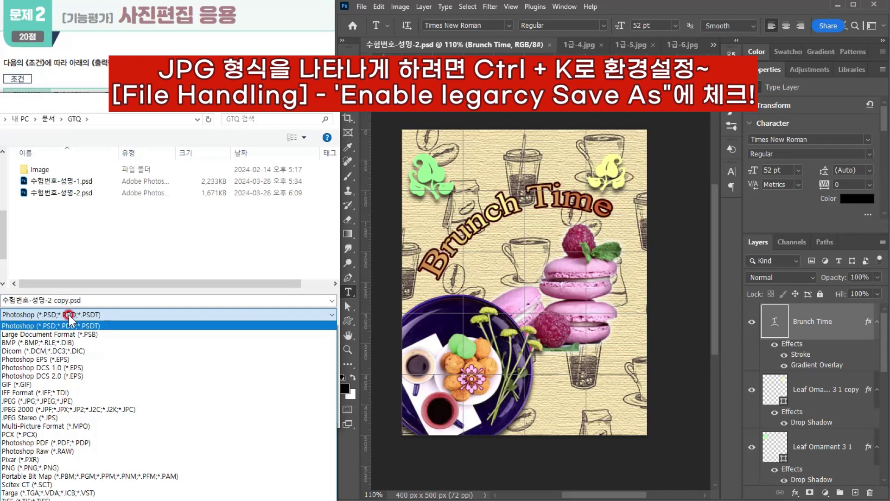
left_click(46, 401)
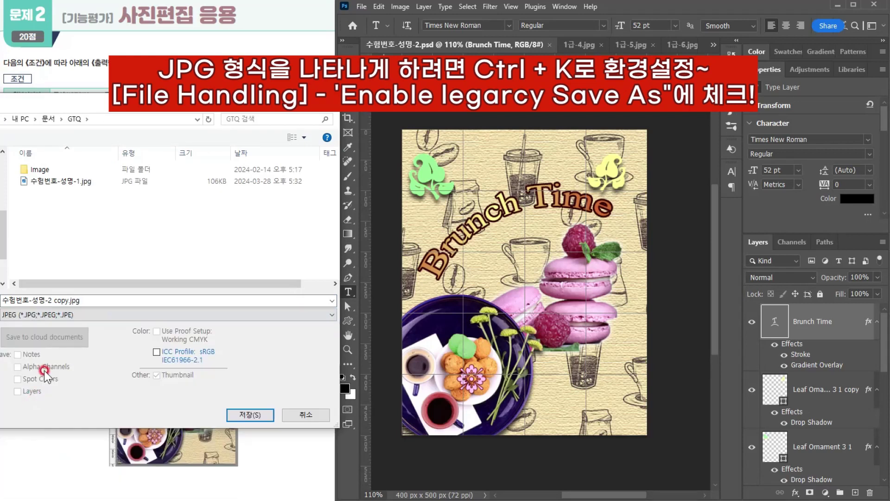
- Rename the JPEG copy to 수험번호-성명-2 without the "copy" suffix and save it in the GTQ folder
left_click(51, 299)
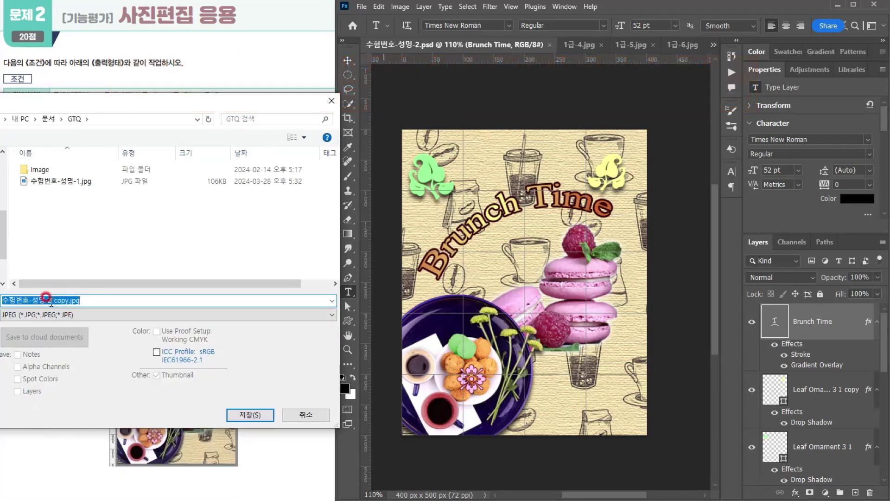
left_click_drag(52, 300, 112, 300)
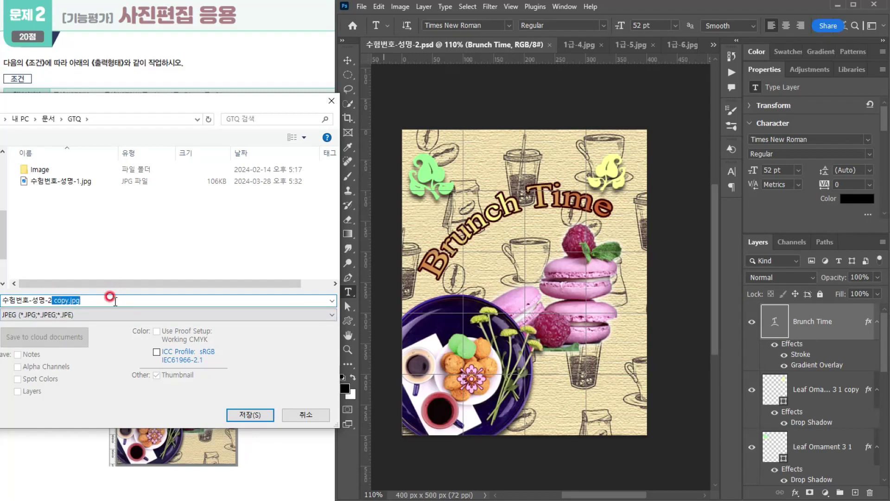
key("BackSpace")
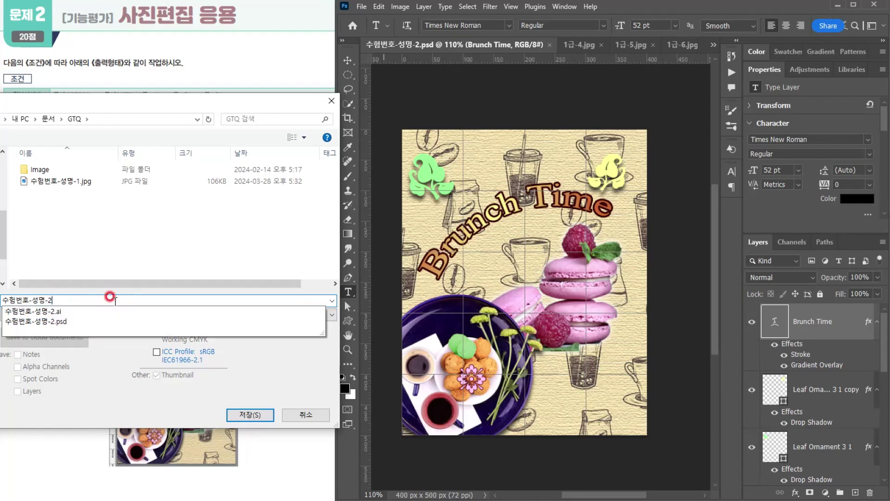
left_click(115, 406)
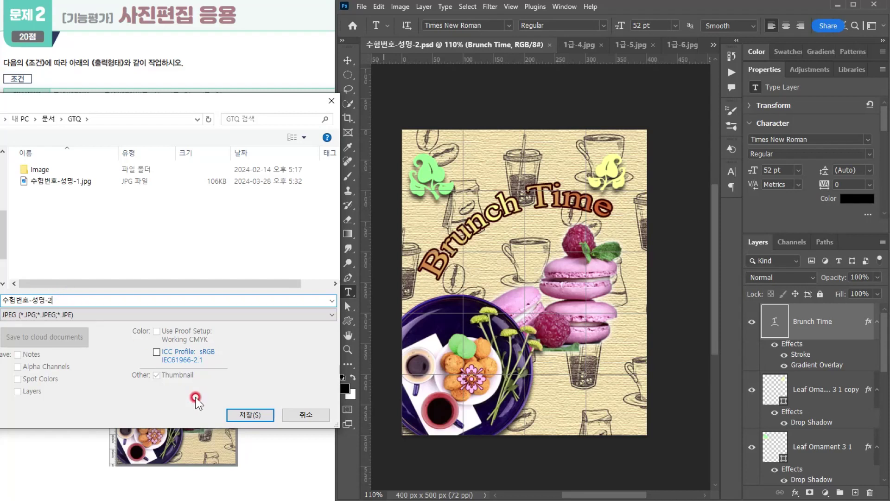
left_click(230, 414)
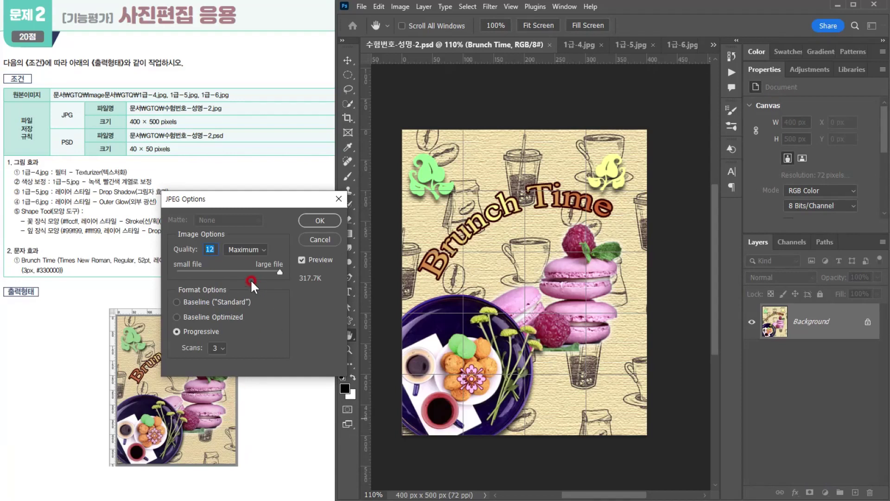
- Complete the JPEG export by accepting the image quality with the Progressive format option
left_click(249, 242)
left_click(242, 277)
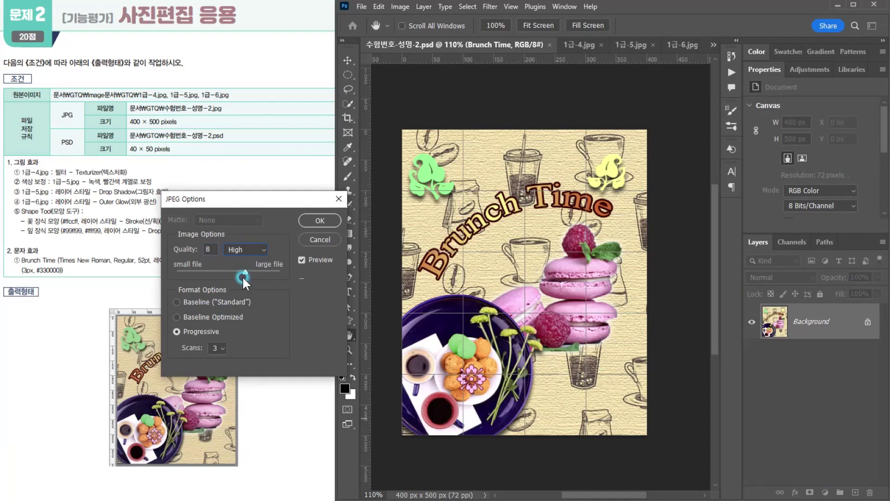
left_click(311, 220)
key("t")
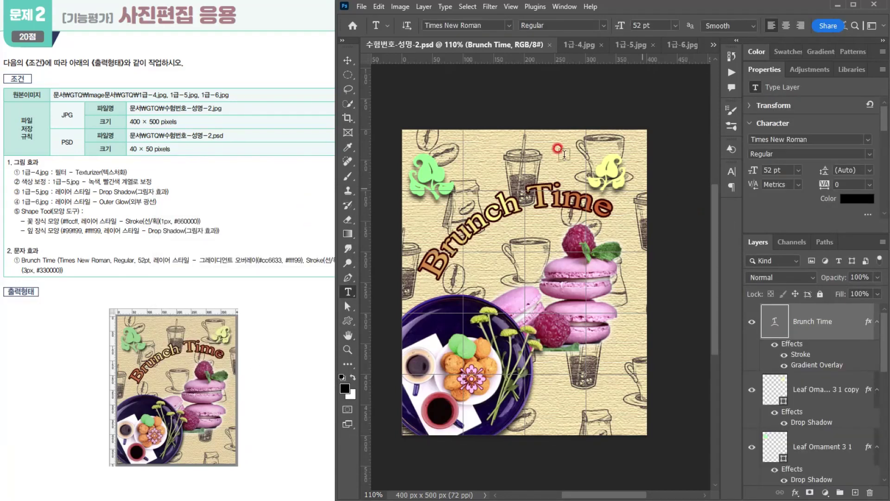
- Resize the whole image to 40 × 50 pixels, keeping the proportions linked and the resolution at 72 pixels/inch
left_click(406, 5)
left_click(411, 90)
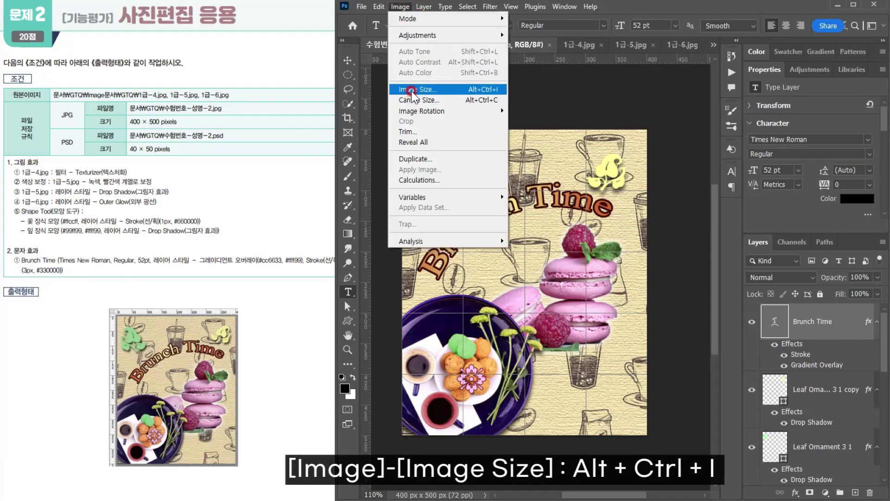
left_click(510, 232)
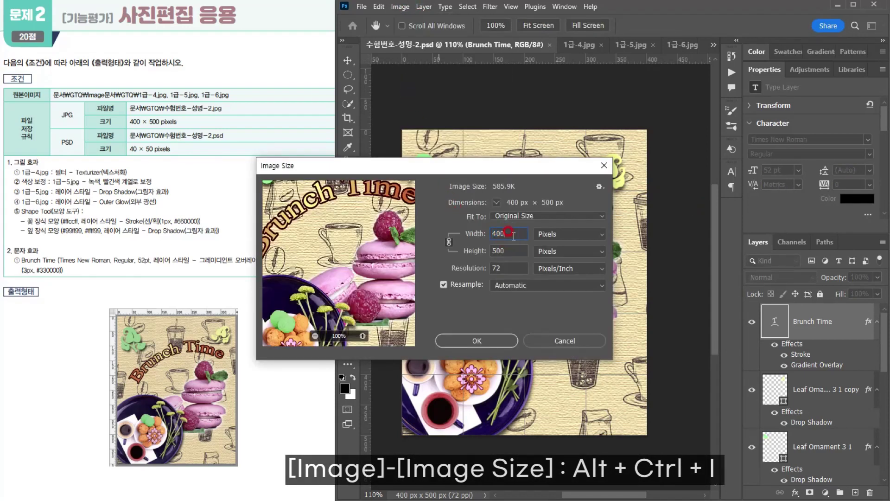
key("BackSpace")
left_click(481, 341)
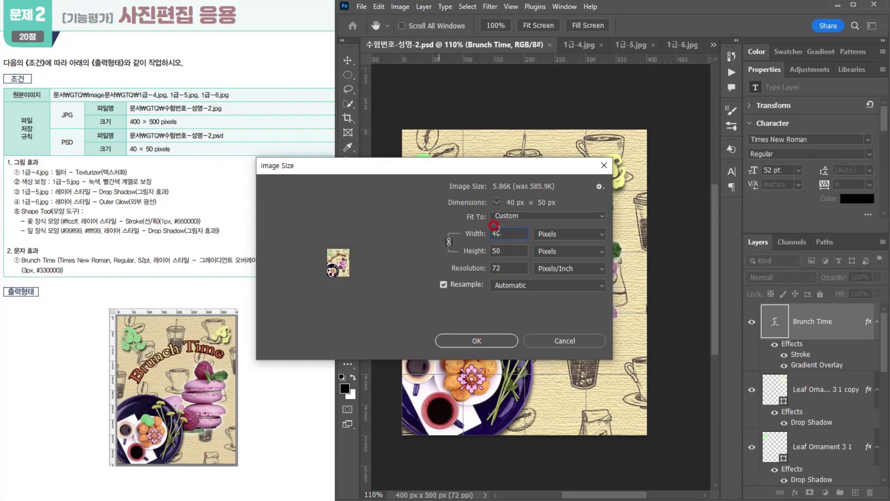
left_click(552, 236)
left_click(549, 254)
left_click(468, 340)
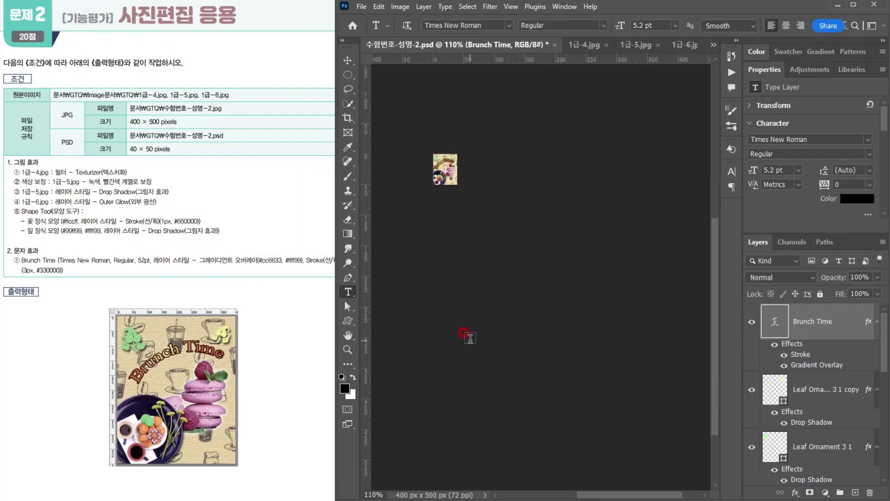
- Save the reduced document to 수험번호-성명-2.psd, and undo the image resize in the open document
left_click(362, 6)
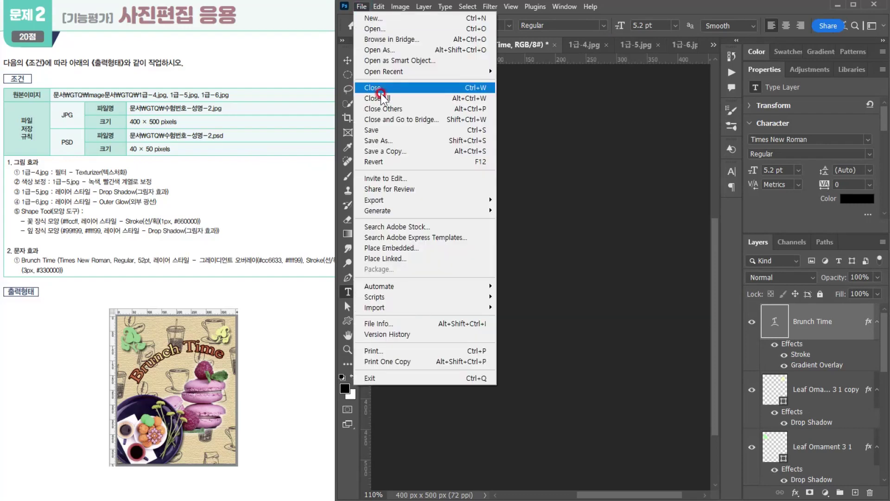
left_click(383, 131)
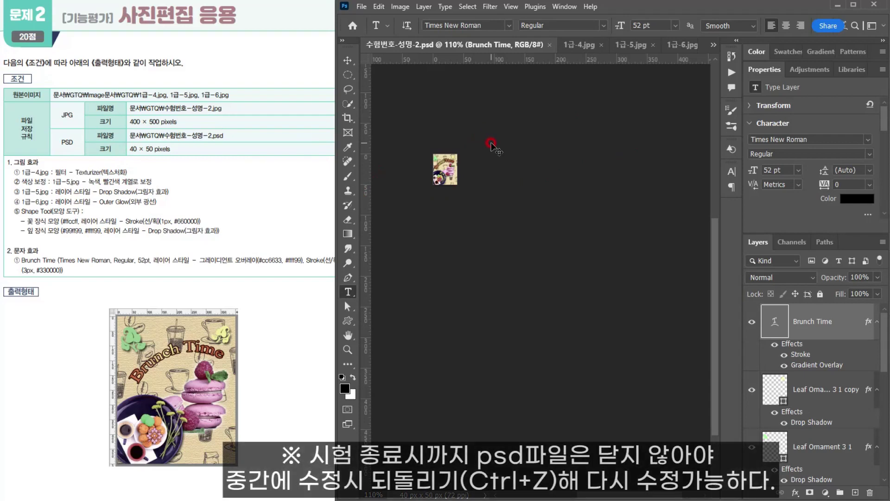
key("ctrl+z")
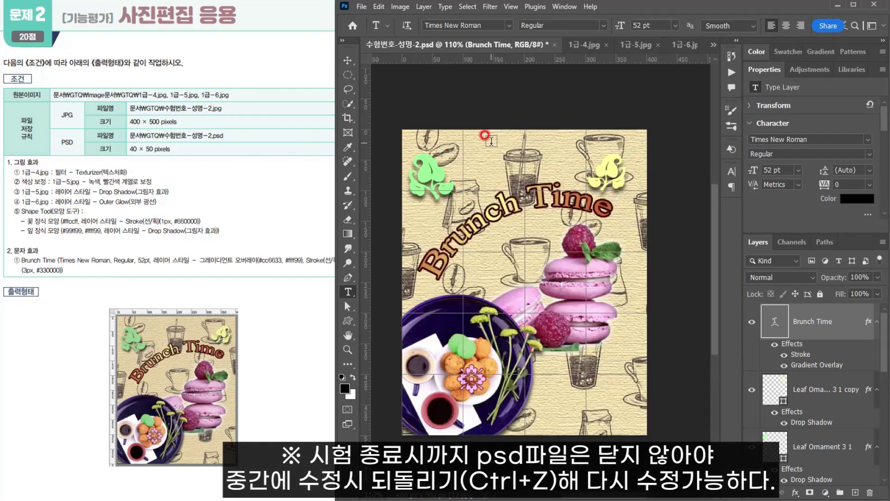